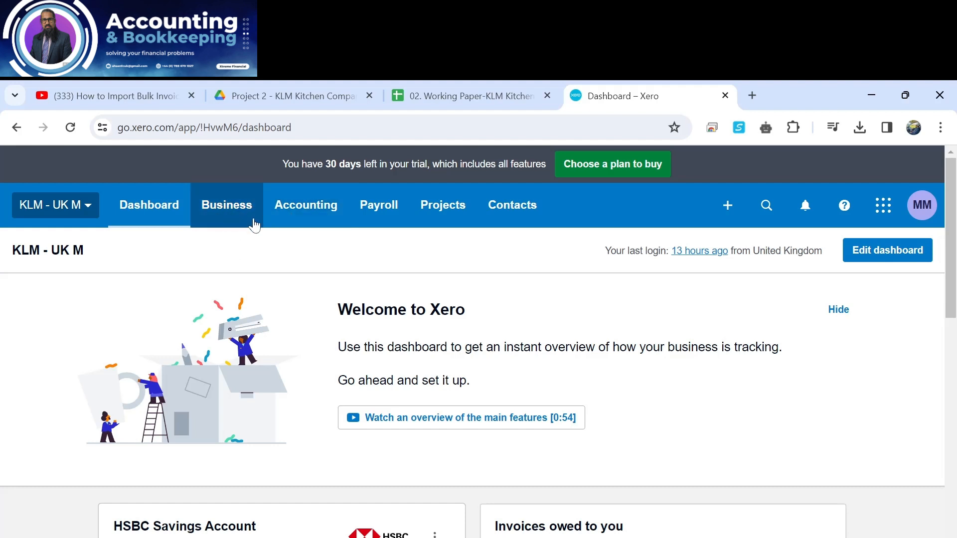
Step: Open the sales invoices list and go to its invoice import page
{"action": "left_click", "coordinate": [229, 216]}
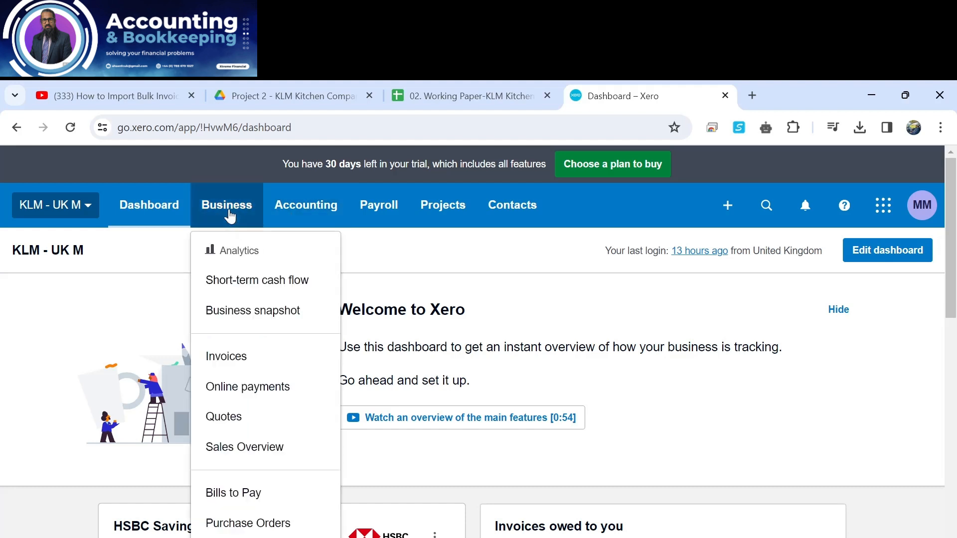
{"action": "left_click", "coordinate": [248, 357]}
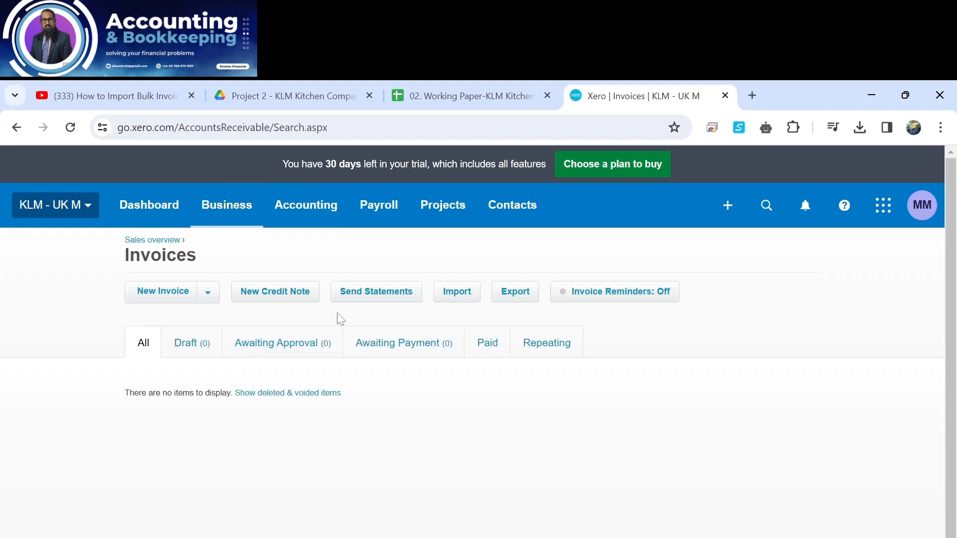
{"action": "left_click", "coordinate": [457, 296]}
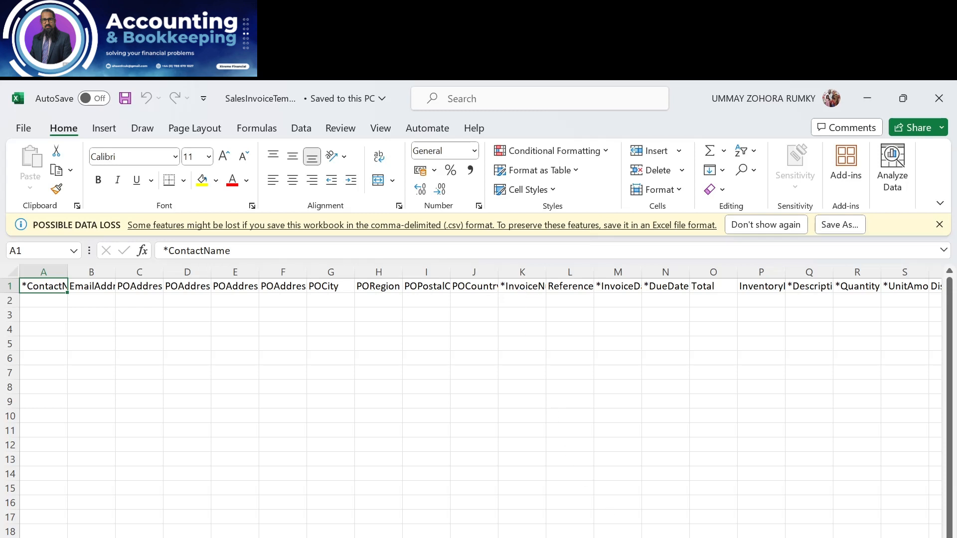
Step: Review the column headings of the SalesInvoiceTemplate file in Excel, and return to the Xero import page
{"action": "scroll", "coordinate": [481, 399], "scroll_direction": "right", "scroll_amount": 6}
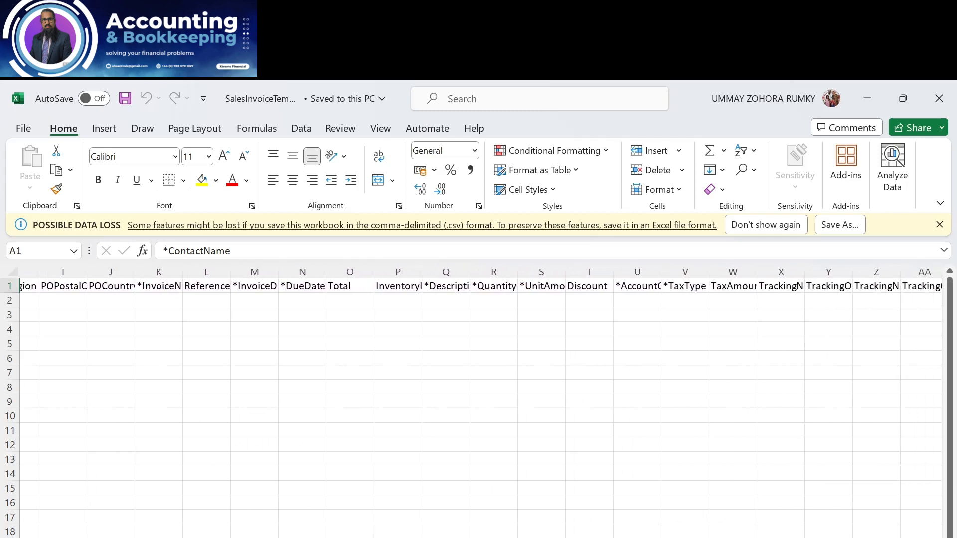
{"action": "scroll", "coordinate": [481, 399], "scroll_direction": "right", "scroll_amount": 2}
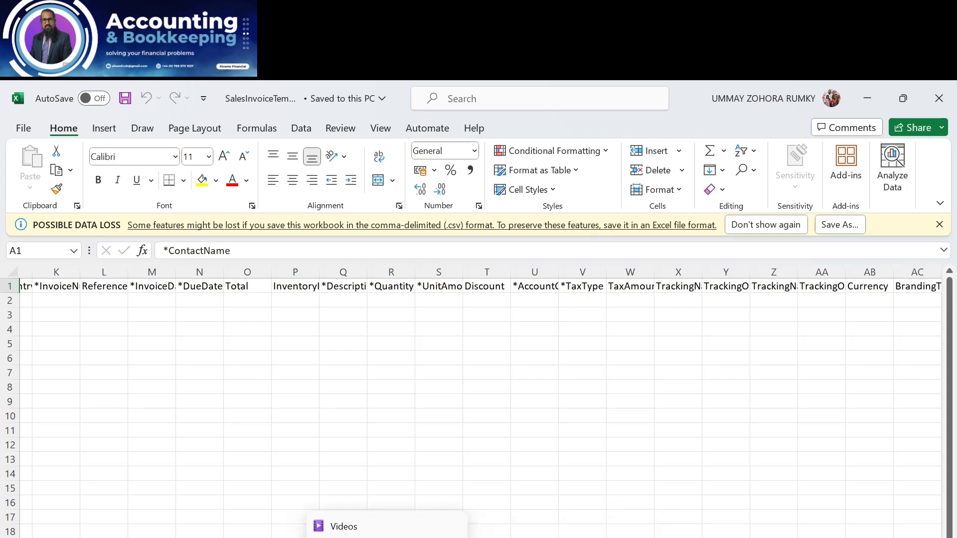
{"action": "left_click", "coordinate": [558, 537]}
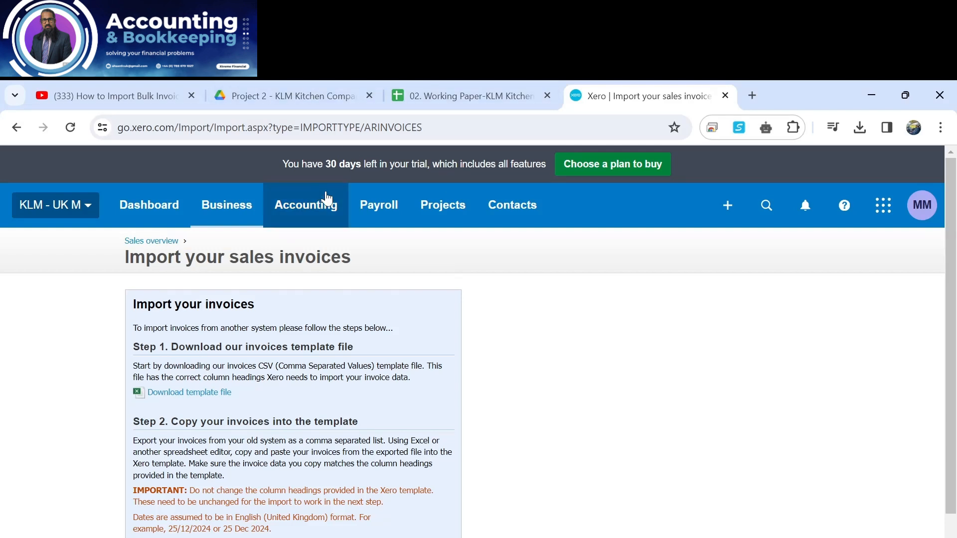
Step: Duplicate the import page's browser tab and open the chart of accounts in the copy
{"action": "right_click", "coordinate": [288, 207]}
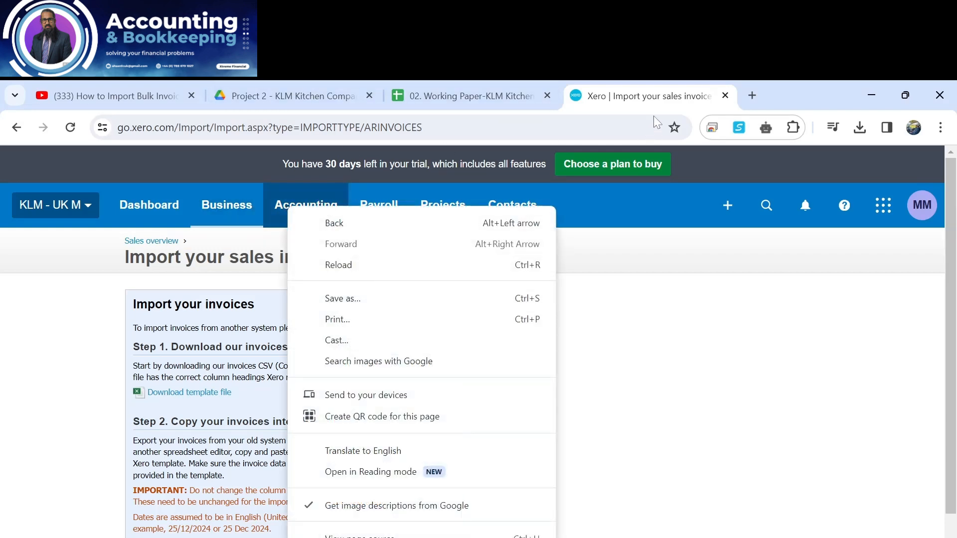
{"action": "right_click", "coordinate": [651, 96]}
{"action": "left_click", "coordinate": [738, 231]}
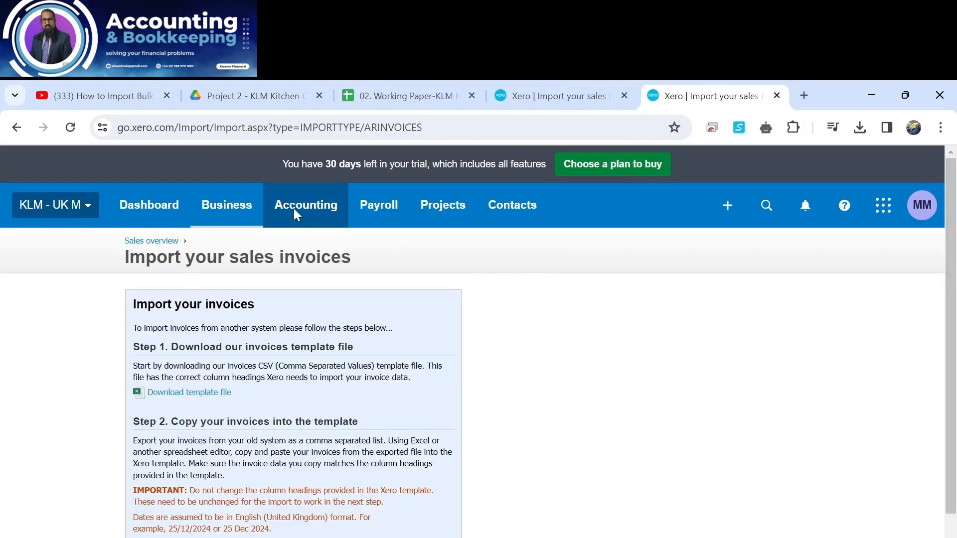
{"action": "left_click", "coordinate": [295, 211]}
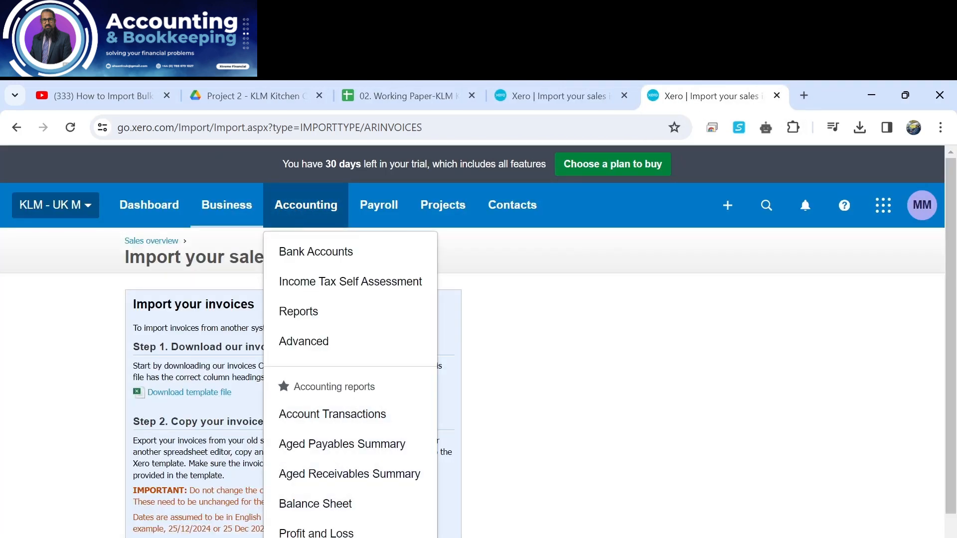
{"action": "scroll", "coordinate": [349, 448], "scroll_direction": "down", "scroll_amount": 3}
{"action": "left_click", "coordinate": [378, 493]}
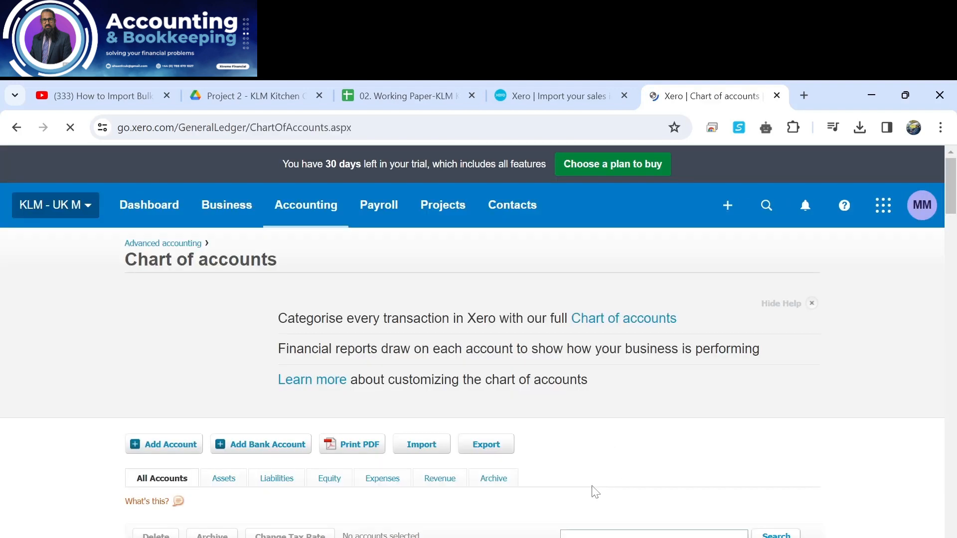
Step: Open the details of the Sales account with code 200 and copy its tax setting, 20% (VAT on Income)
{"action": "scroll", "coordinate": [511, 441], "scroll_direction": "down", "scroll_amount": 3}
{"action": "scroll", "coordinate": [511, 444], "scroll_direction": "down", "scroll_amount": 4}
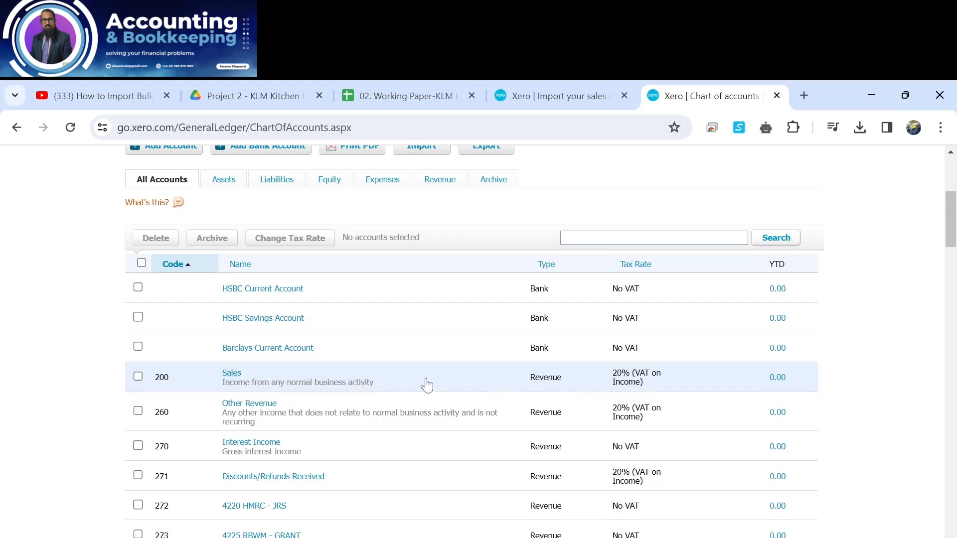
{"action": "left_click", "coordinate": [632, 377]}
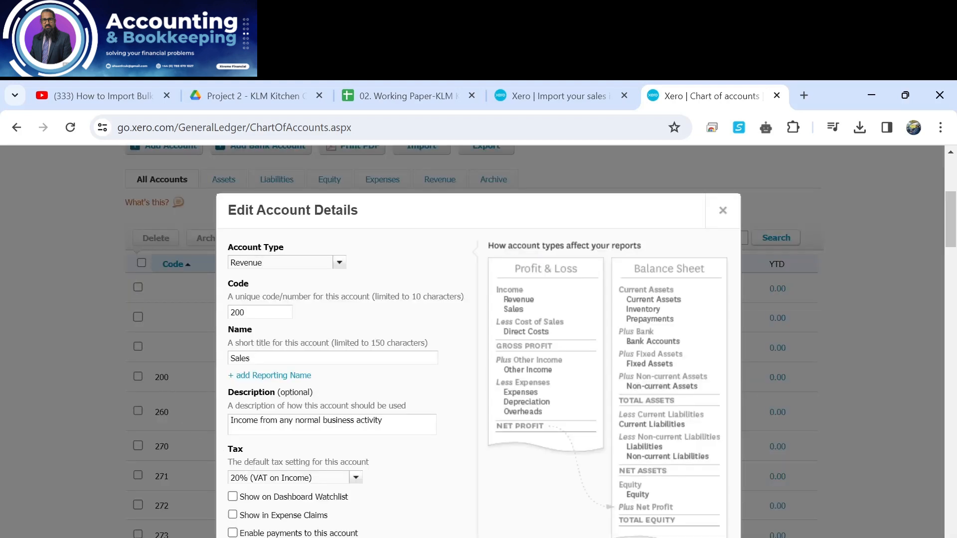
{"action": "left_click_drag", "start_coordinate": [313, 478], "coordinate": [230, 478]}
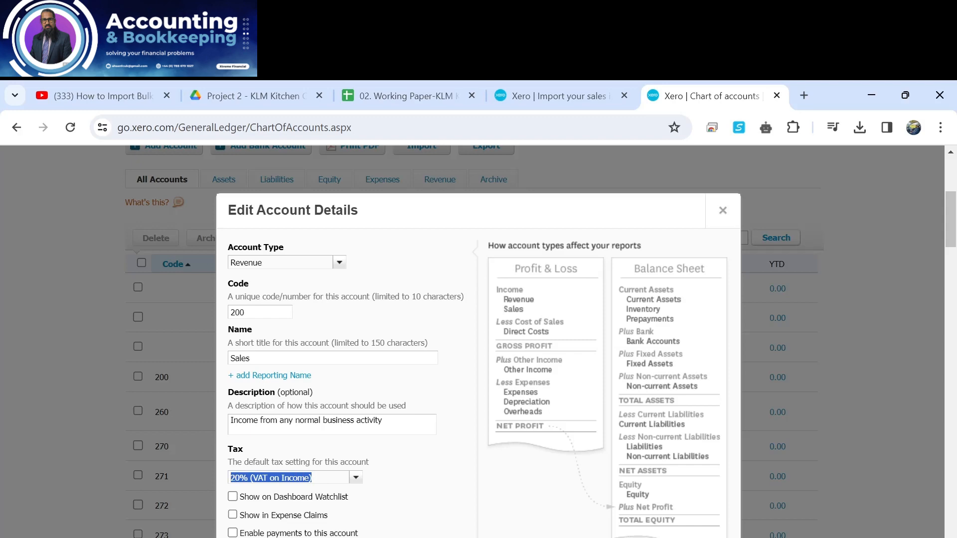
{"action": "key", "text": "ctrl+c"}
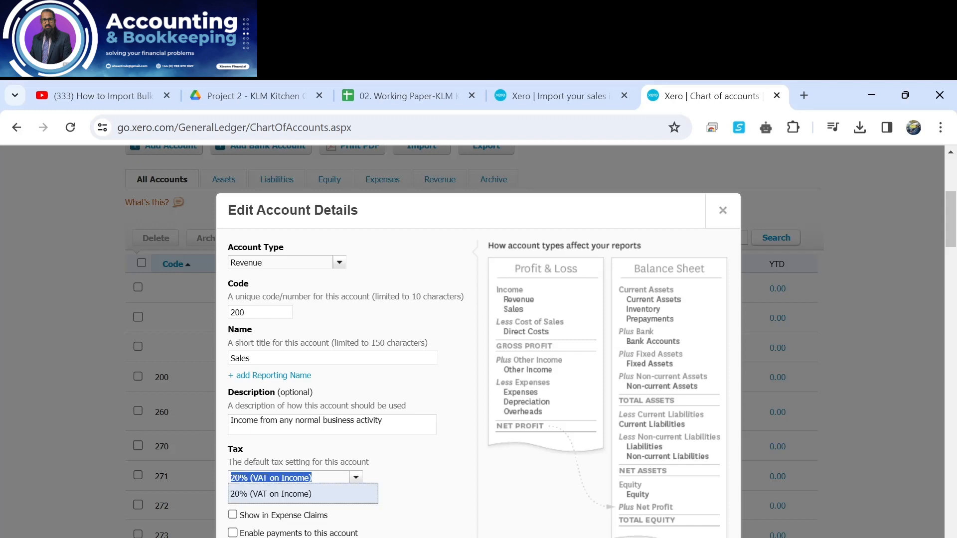
Step: Switch to the KLM Kitchen working paper in Google Sheets and open the sheet laid out with the import template's columns
{"action": "left_click", "coordinate": [424, 96]}
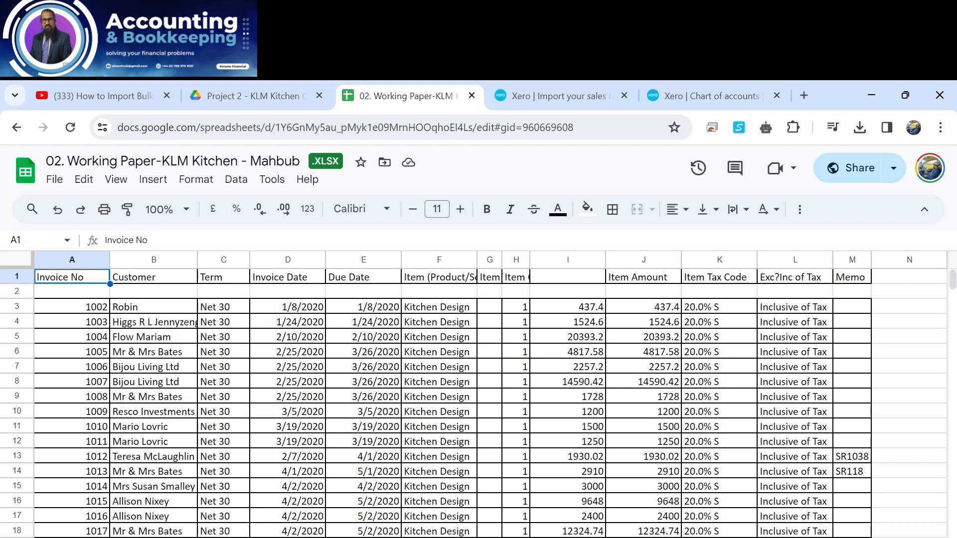
{"action": "key", "text": "ctrl+shift+Page_Down"}
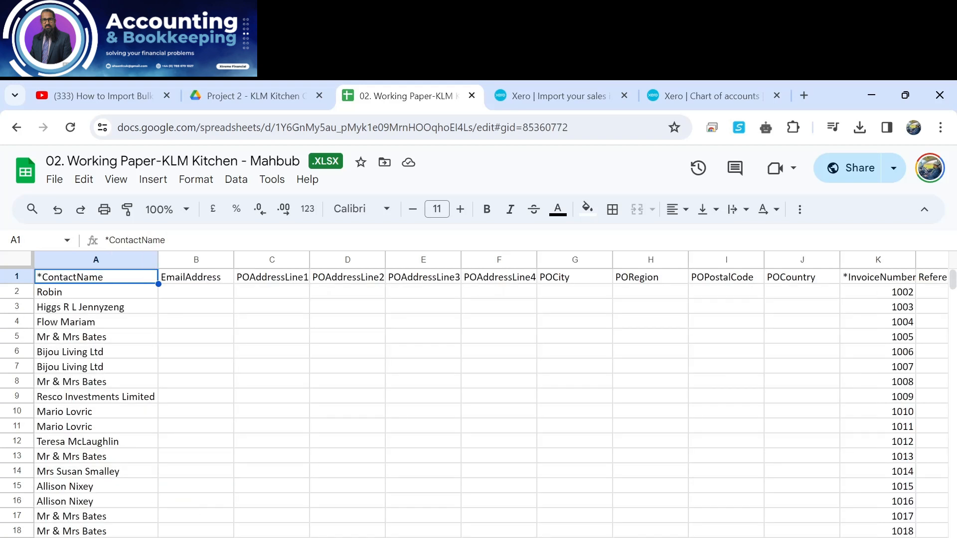
{"action": "scroll", "coordinate": [479, 394], "scroll_direction": "right", "scroll_amount": 10}
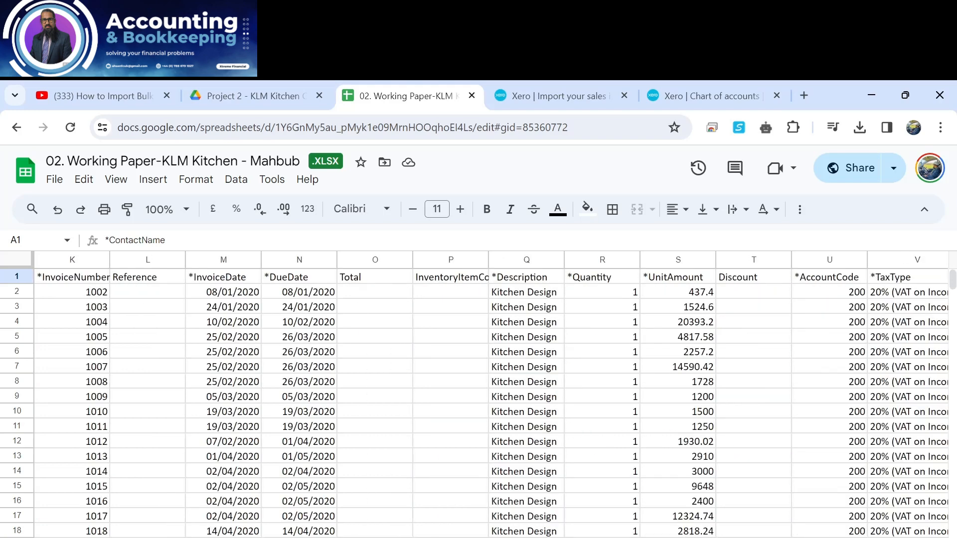
{"action": "scroll", "coordinate": [491, 394], "scroll_direction": "right", "scroll_amount": 3}
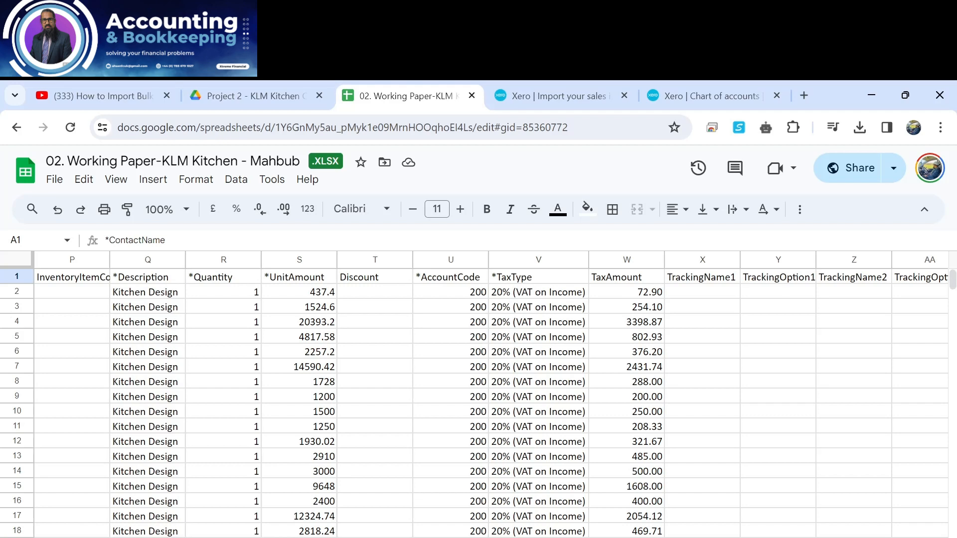
{"action": "scroll", "coordinate": [479, 394], "scroll_direction": "left", "scroll_amount": 10}
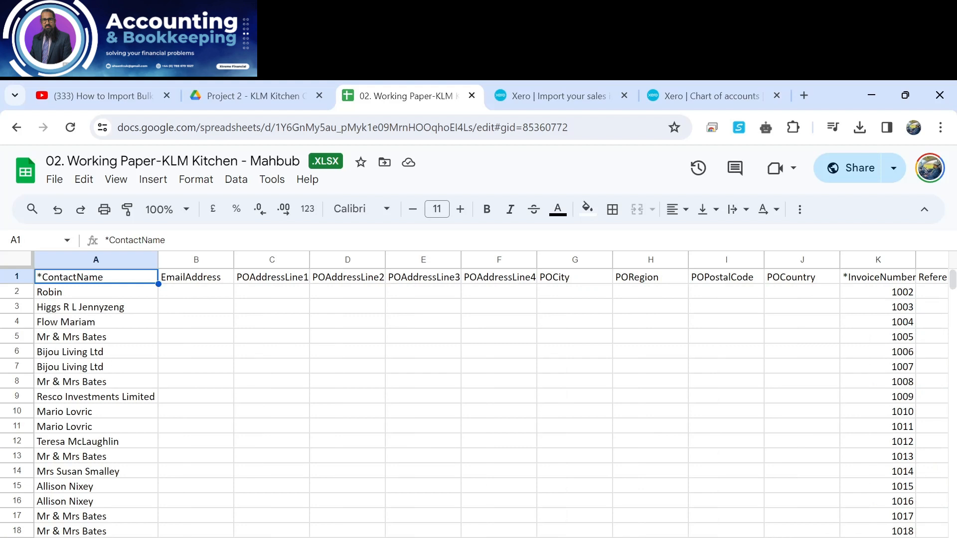
Step: Examine the sheet's columns from contact name to tax amount, and check them against the Sales account details and the import instructions
{"action": "scroll", "coordinate": [491, 394], "scroll_direction": "right", "scroll_amount": 3}
{"action": "scroll", "coordinate": [491, 394], "scroll_direction": "left", "scroll_amount": 3}
{"action": "scroll", "coordinate": [491, 394], "scroll_direction": "right", "scroll_amount": 7}
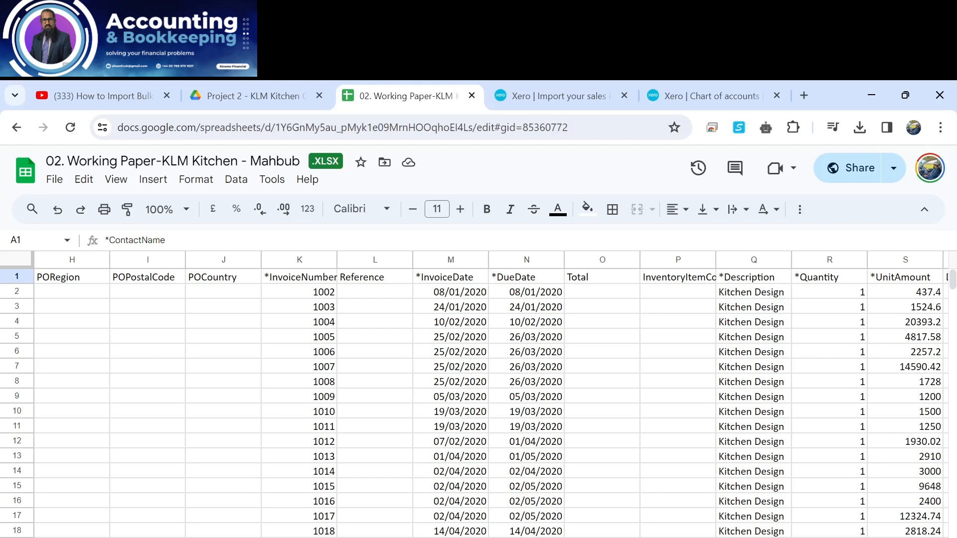
{"action": "scroll", "coordinate": [491, 394], "scroll_direction": "right", "scroll_amount": 2}
{"action": "scroll", "coordinate": [491, 393], "scroll_direction": "right", "scroll_amount": 1}
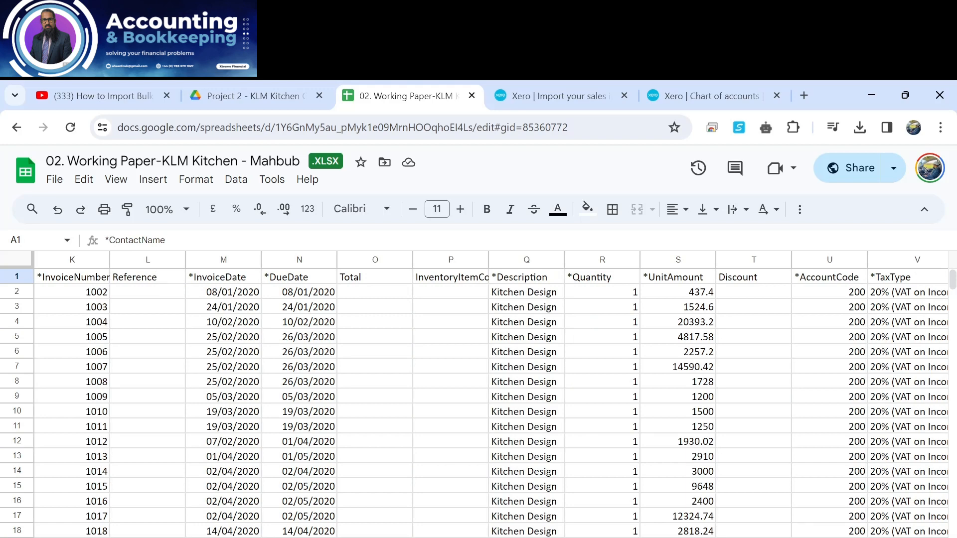
{"action": "scroll", "coordinate": [491, 394], "scroll_direction": "right", "scroll_amount": 1}
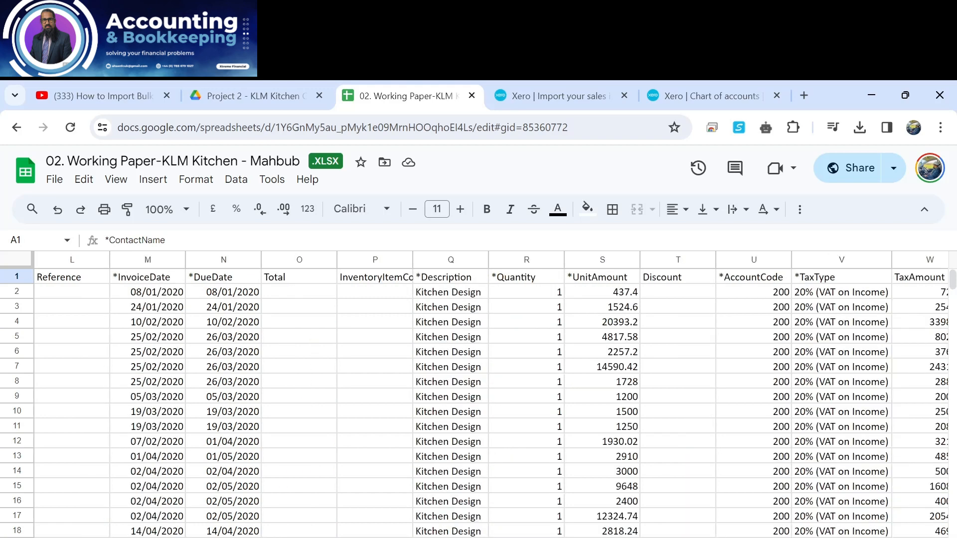
{"action": "scroll", "coordinate": [491, 394], "scroll_direction": "right", "scroll_amount": 1}
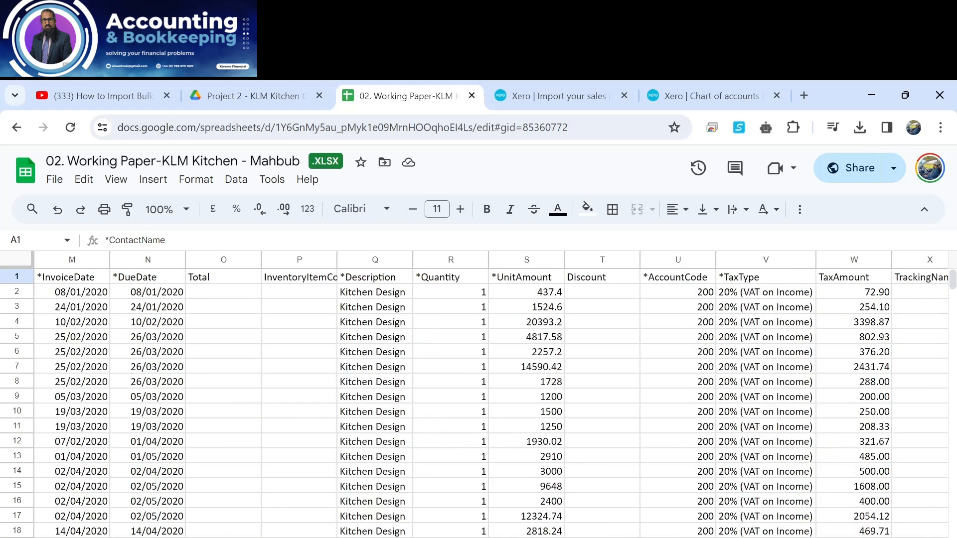
{"action": "scroll", "coordinate": [491, 394], "scroll_direction": "right", "scroll_amount": 1}
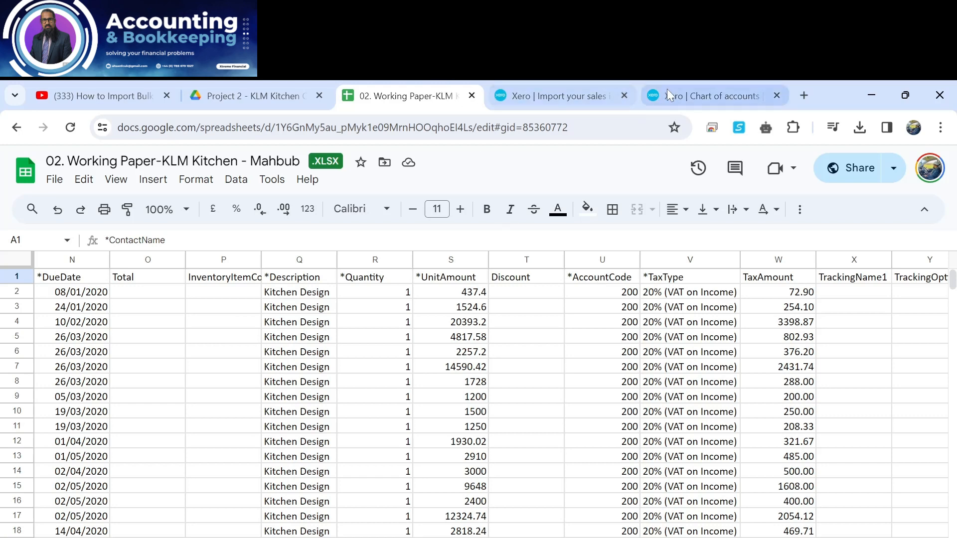
{"action": "left_click", "coordinate": [703, 95]}
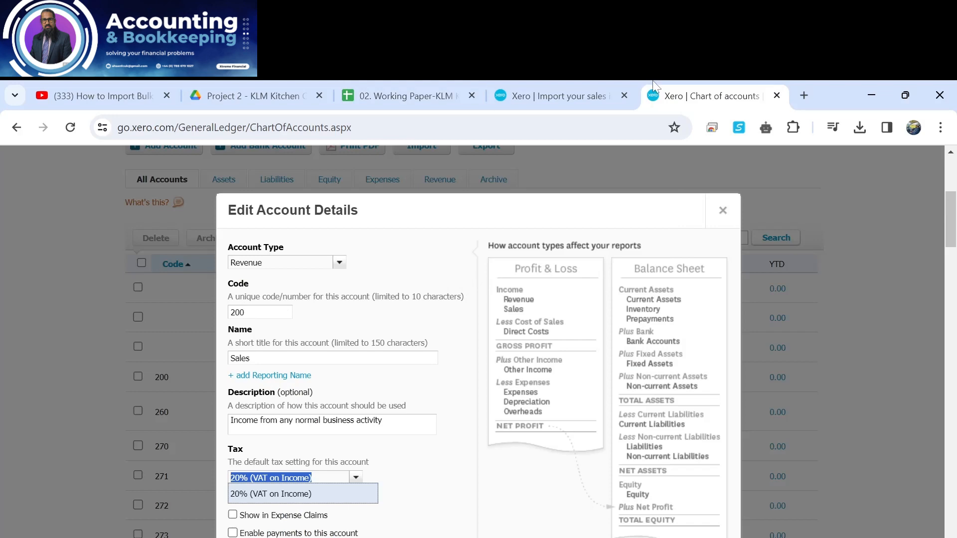
{"action": "left_click", "coordinate": [535, 89]}
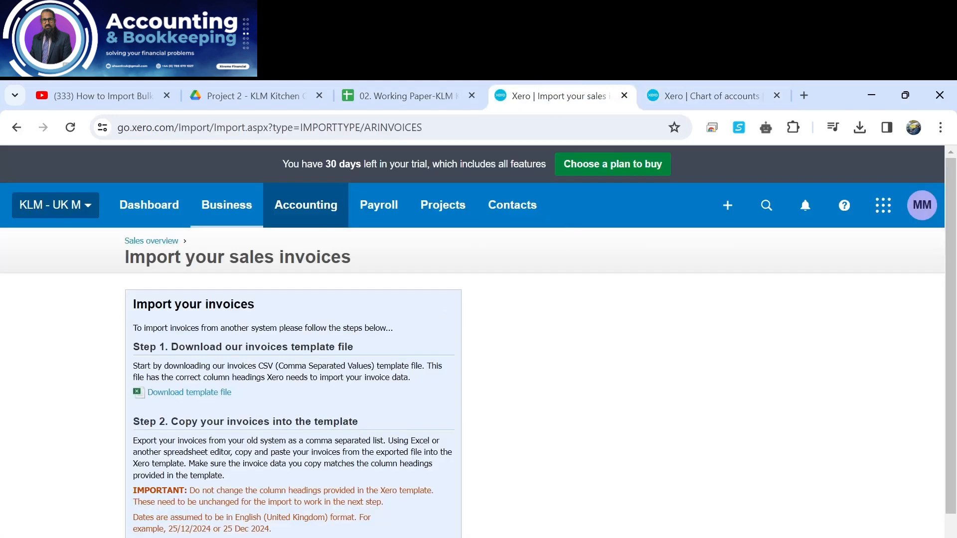
Step: Return to the working paper and download the template-format invoice sheet as a CSV file
{"action": "left_click", "coordinate": [407, 86]}
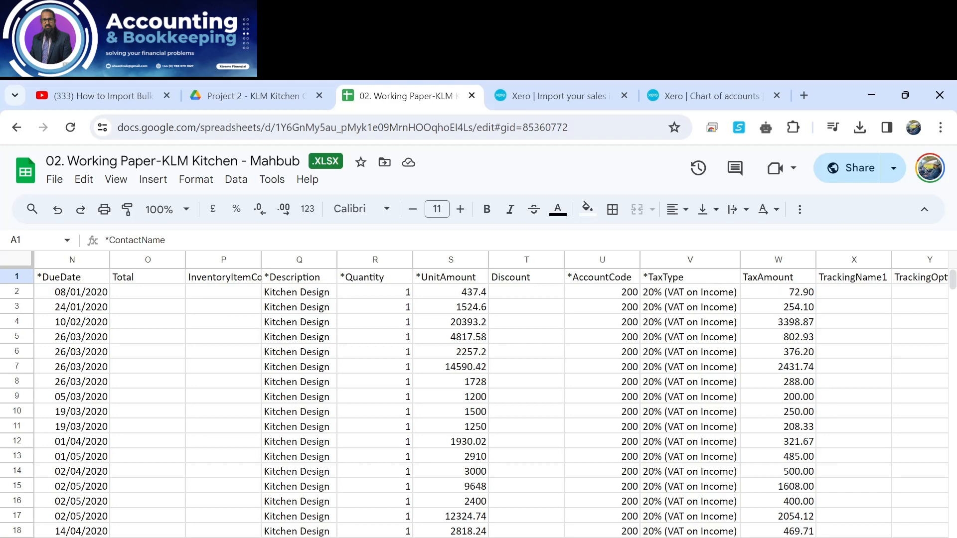
{"action": "scroll", "coordinate": [479, 399], "scroll_direction": "right", "scroll_amount": 3}
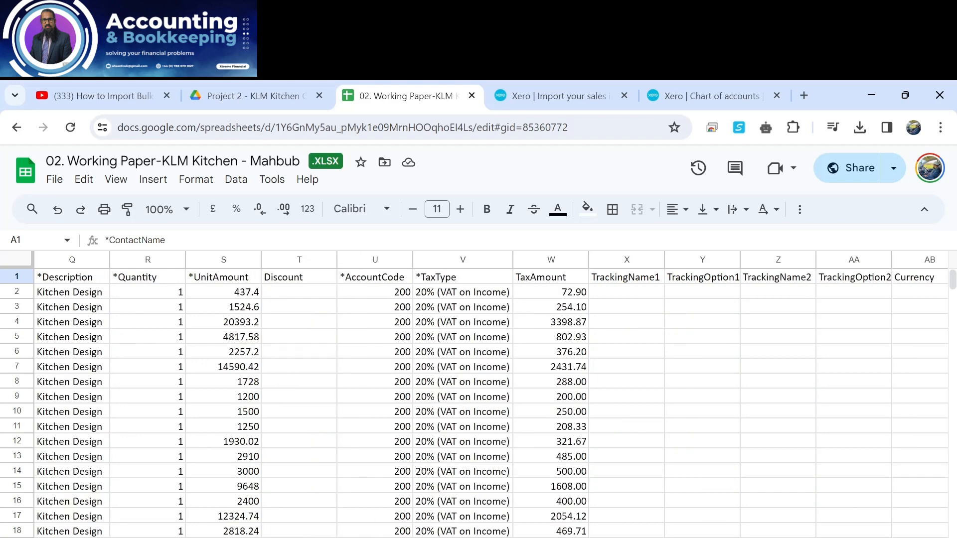
{"action": "scroll", "coordinate": [479, 399], "scroll_direction": "left", "scroll_amount": 3}
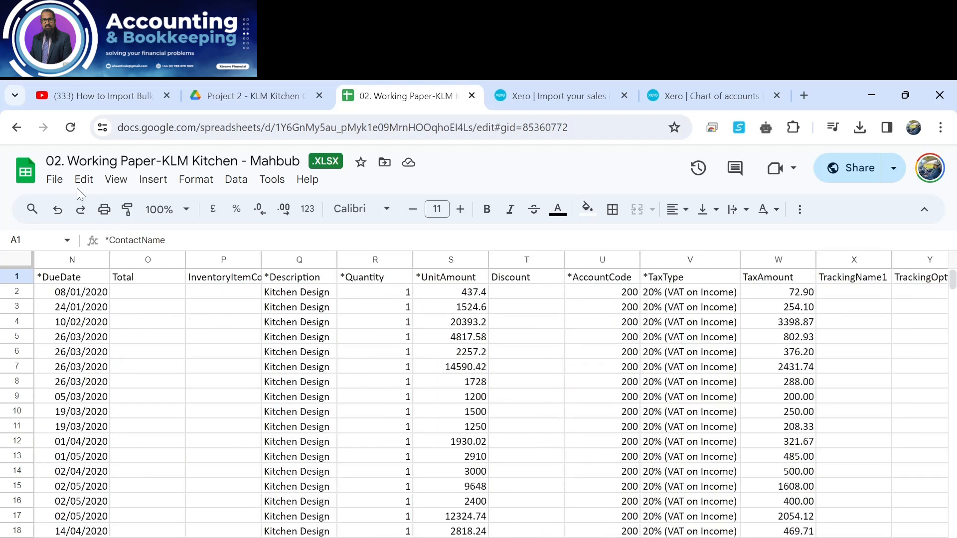
{"action": "left_click", "coordinate": [54, 179]}
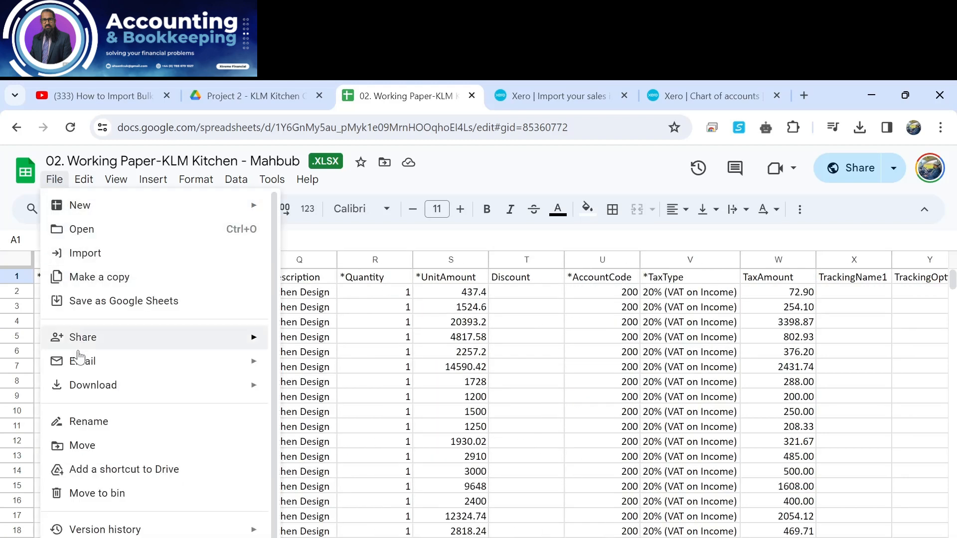
{"action": "mouse_move", "coordinate": [94, 389]}
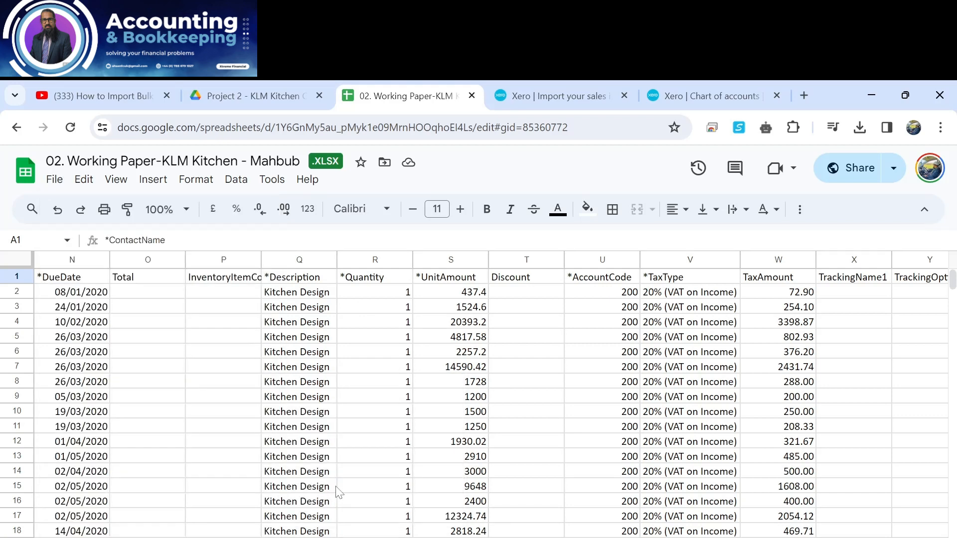
Step: Choose the downloaded INV_XERO CSV file on the Xero invoice import page and import its invoices as drafts with tax-exclusive amounts
{"action": "left_click", "coordinate": [583, 94]}
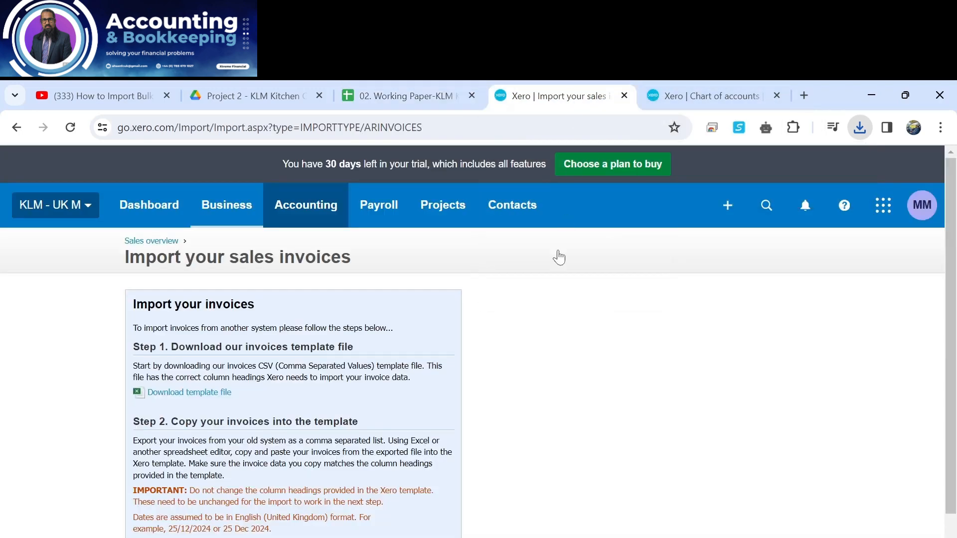
{"action": "scroll", "coordinate": [531, 422], "scroll_direction": "down", "scroll_amount": 1}
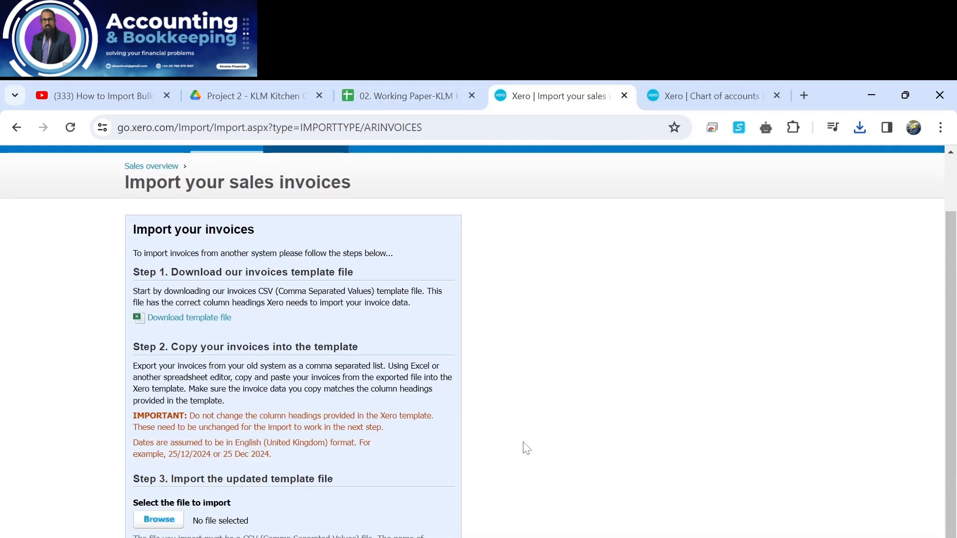
{"action": "left_click", "coordinate": [167, 529]}
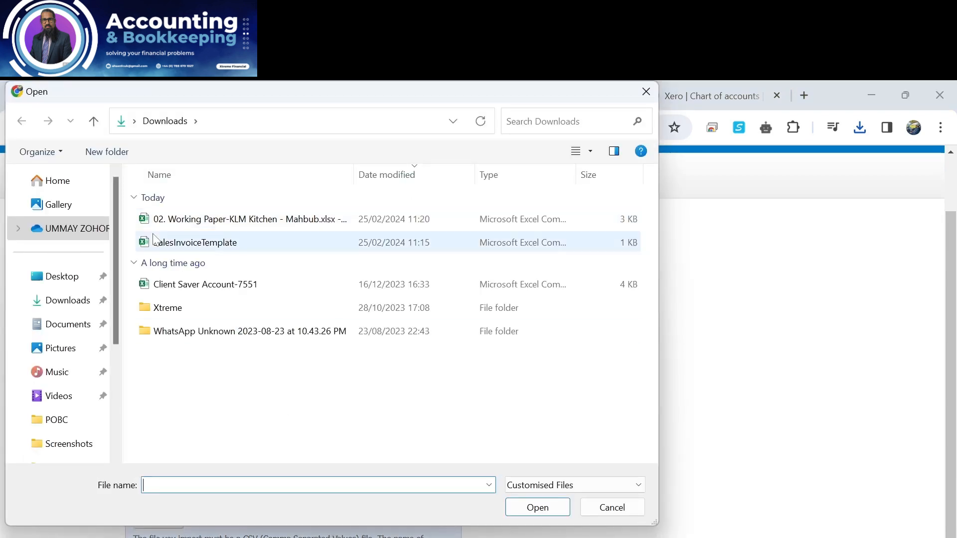
{"action": "left_click", "coordinate": [78, 329]}
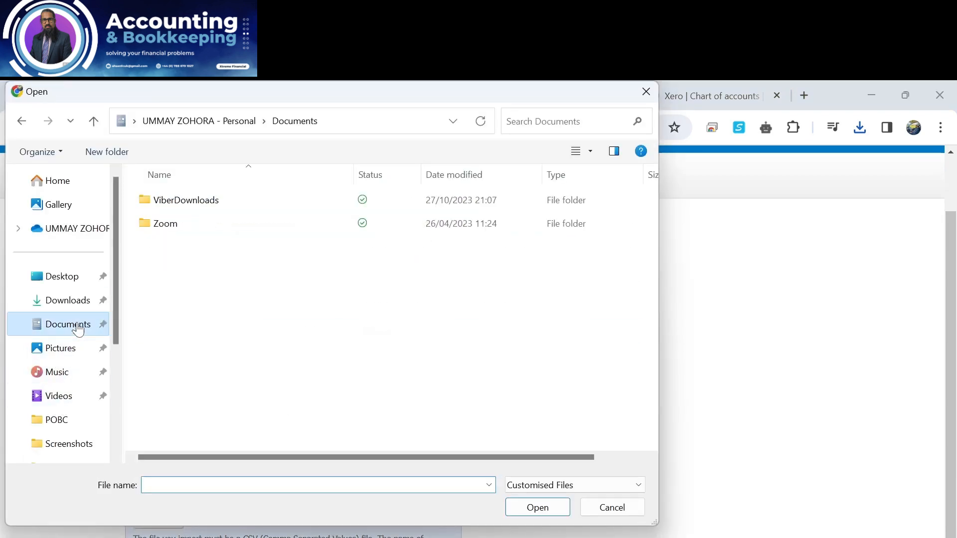
{"action": "left_click", "coordinate": [75, 301]}
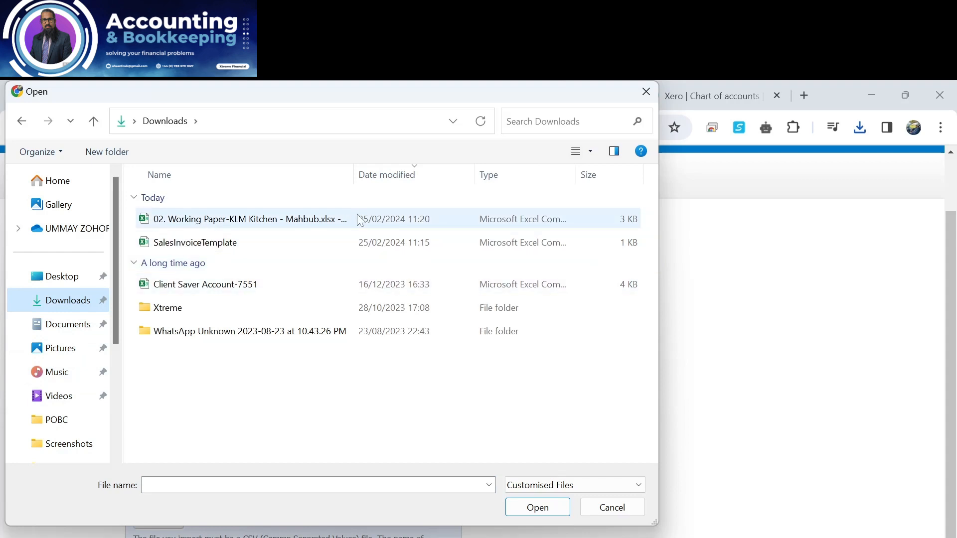
{"action": "left_click_drag", "start_coordinate": [356, 173], "coordinate": [488, 175]}
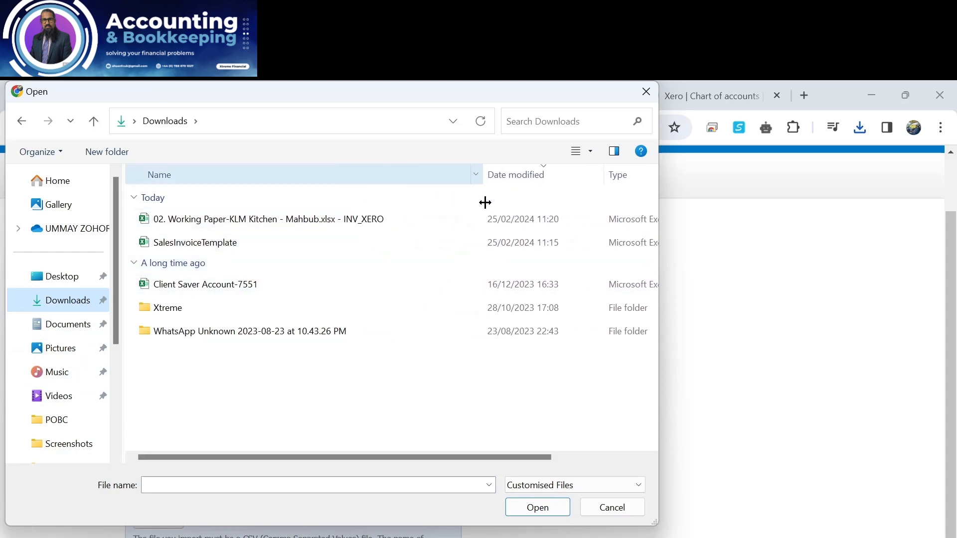
{"action": "left_click", "coordinate": [331, 221]}
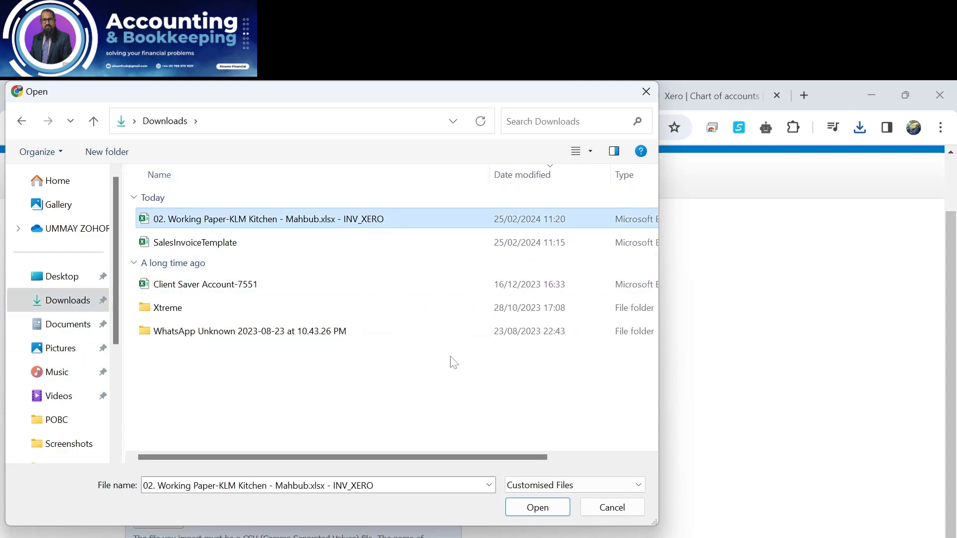
{"action": "left_click", "coordinate": [535, 507]}
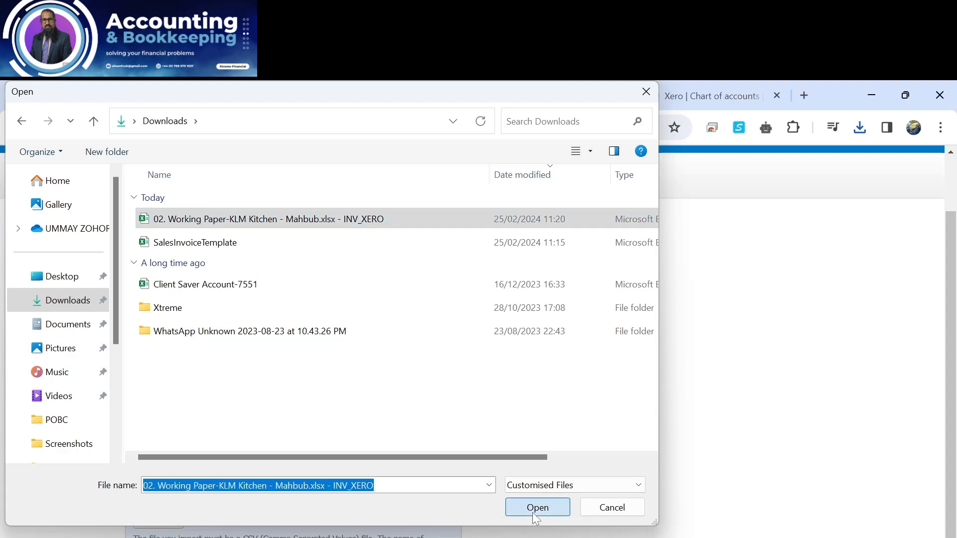
{"action": "scroll", "coordinate": [353, 531], "scroll_direction": "down", "scroll_amount": 2}
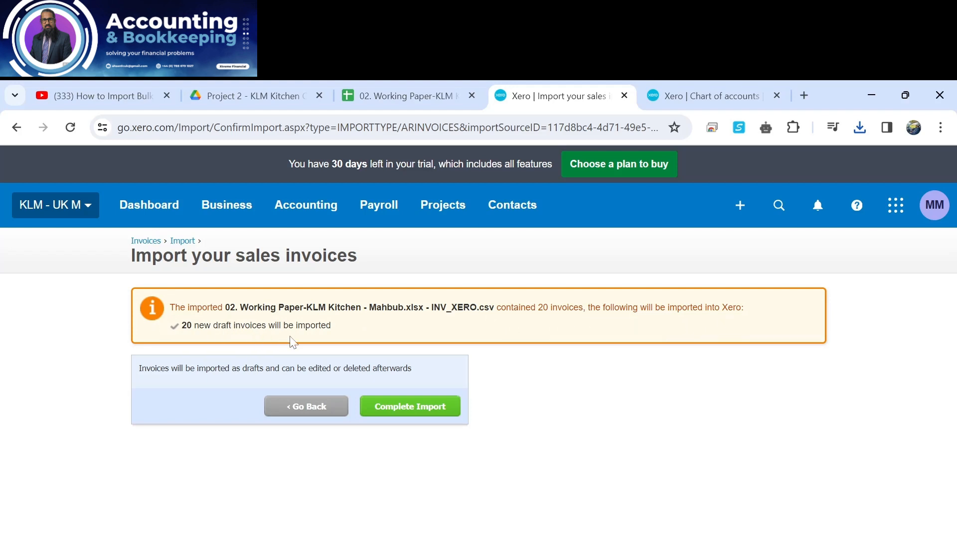
{"action": "left_click", "coordinate": [422, 411]}
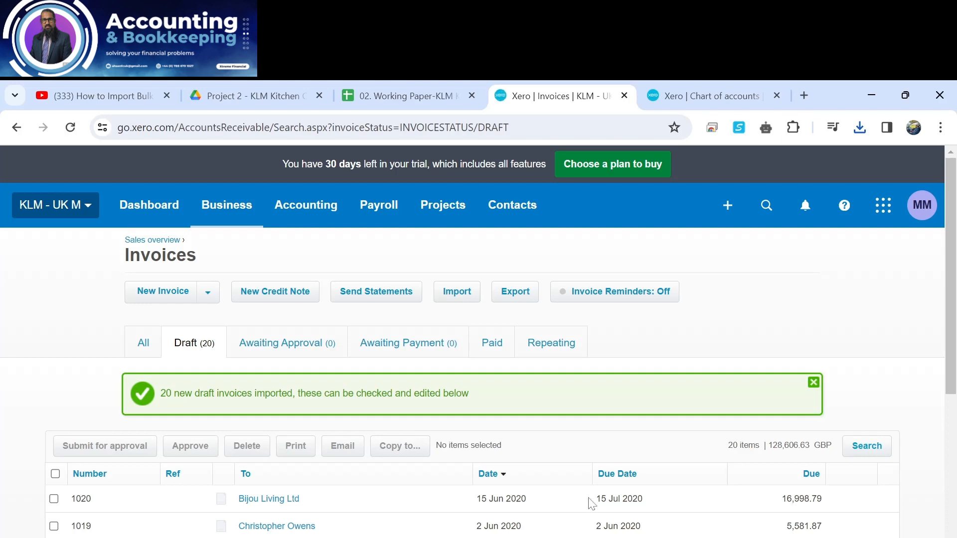
Step: Look through the imported draft invoices and open the one for Bijou Living Ltd
{"action": "scroll", "coordinate": [188, 481], "scroll_direction": "down", "scroll_amount": 10}
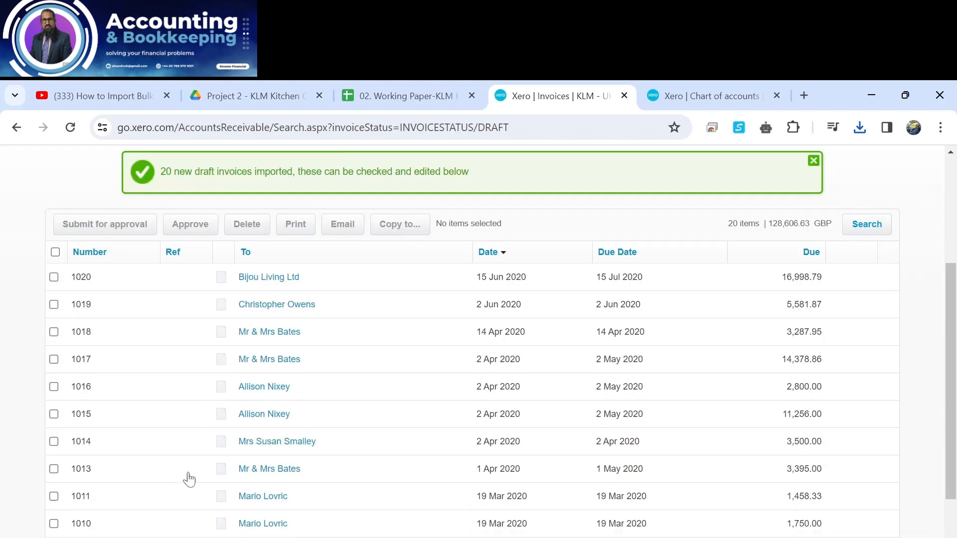
{"action": "scroll", "coordinate": [231, 474], "scroll_direction": "up", "scroll_amount": 5}
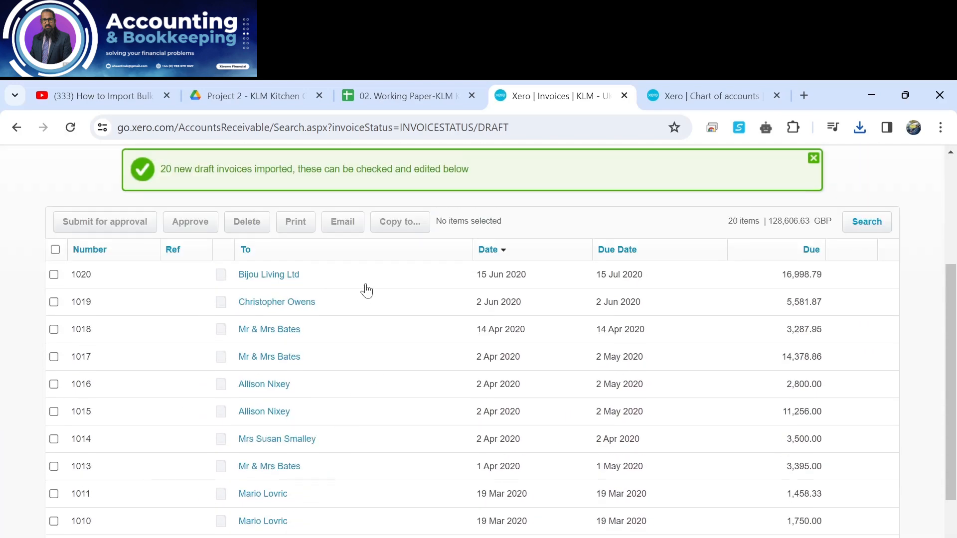
{"action": "left_click", "coordinate": [282, 279]}
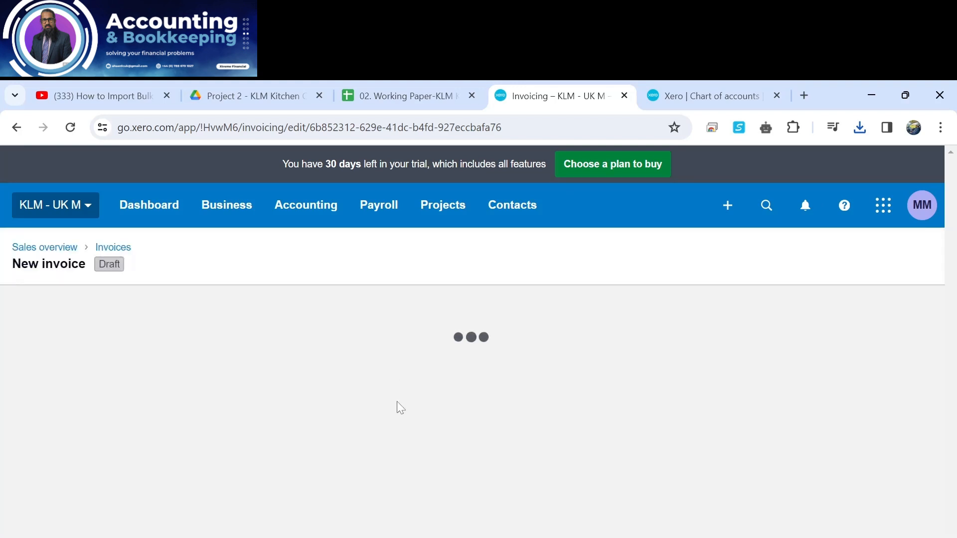
{"action": "scroll", "coordinate": [414, 427], "scroll_direction": "down", "scroll_amount": 5}
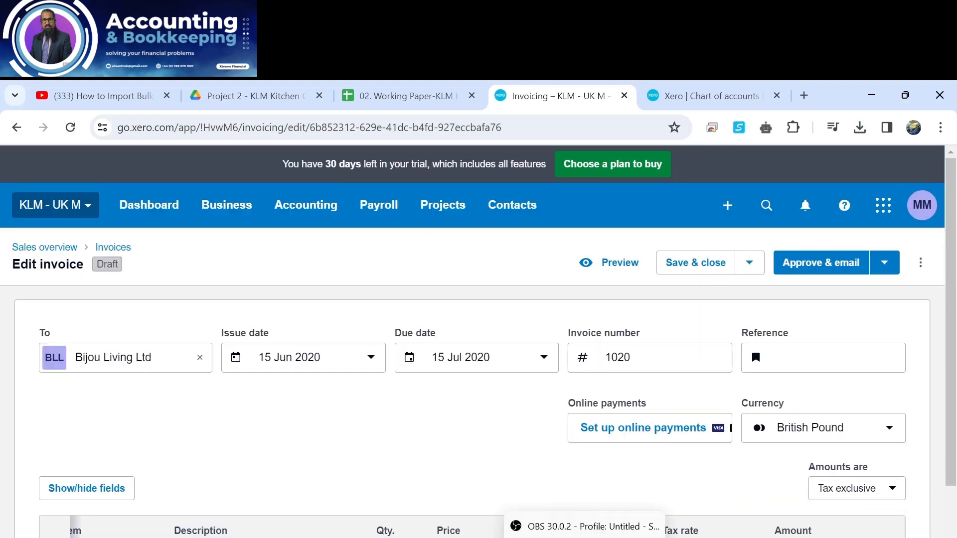
{"action": "left_click", "coordinate": [586, 536]}
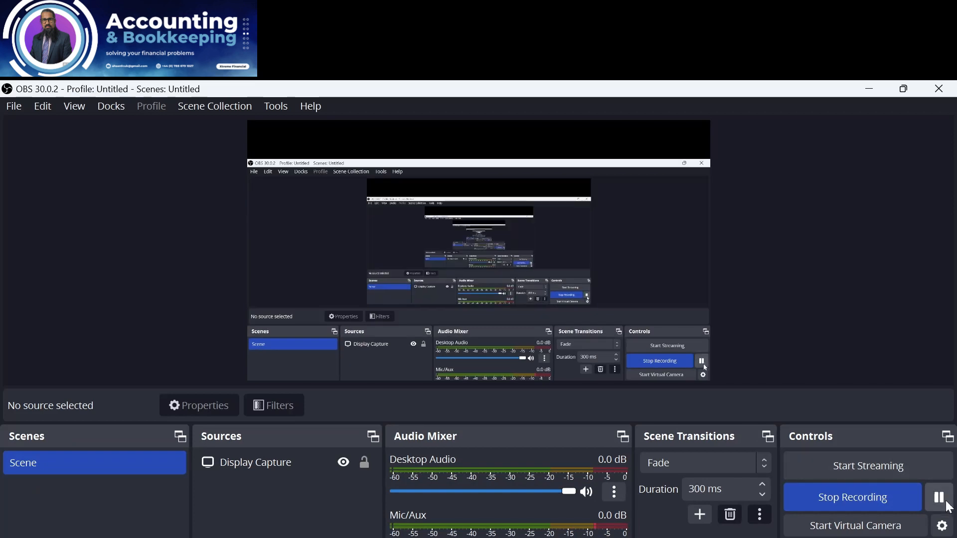
{"action": "left_click", "coordinate": [946, 502]}
{"action": "left_click", "coordinate": [870, 84]}
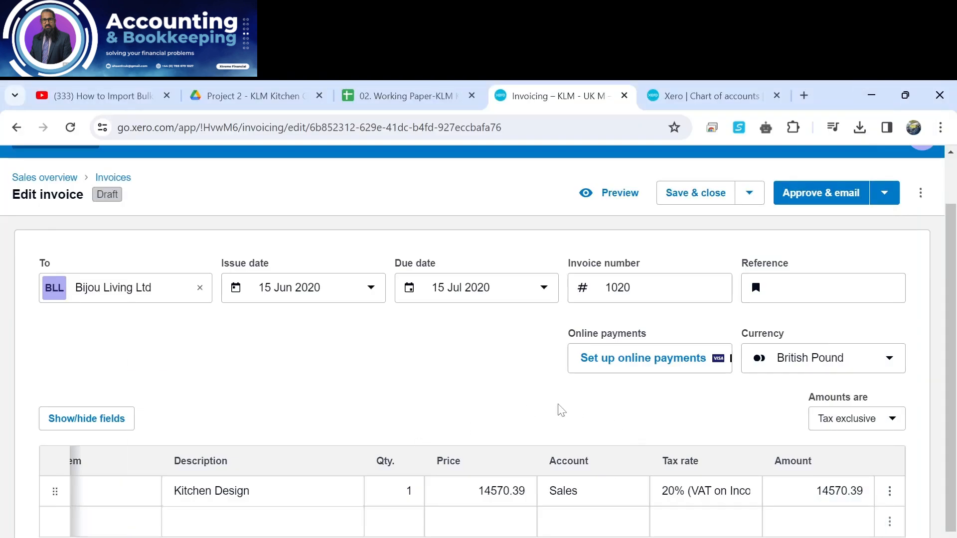
Step: Examine the Bijou Living Ltd invoice's line item, subtotal, VAT, tax adjustment and total
{"action": "scroll", "coordinate": [559, 405], "scroll_direction": "down", "scroll_amount": 2}
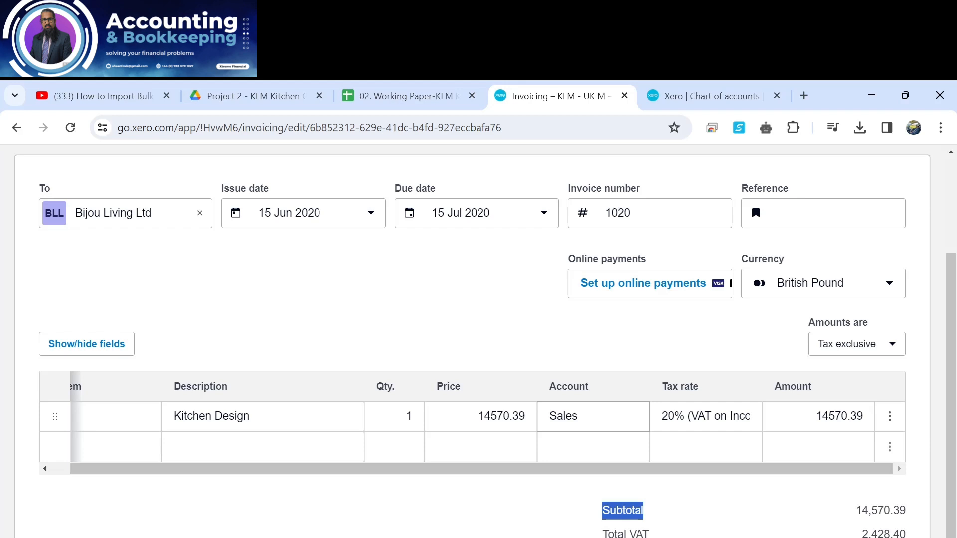
{"action": "scroll", "coordinate": [532, 456], "scroll_direction": "down", "scroll_amount": 2}
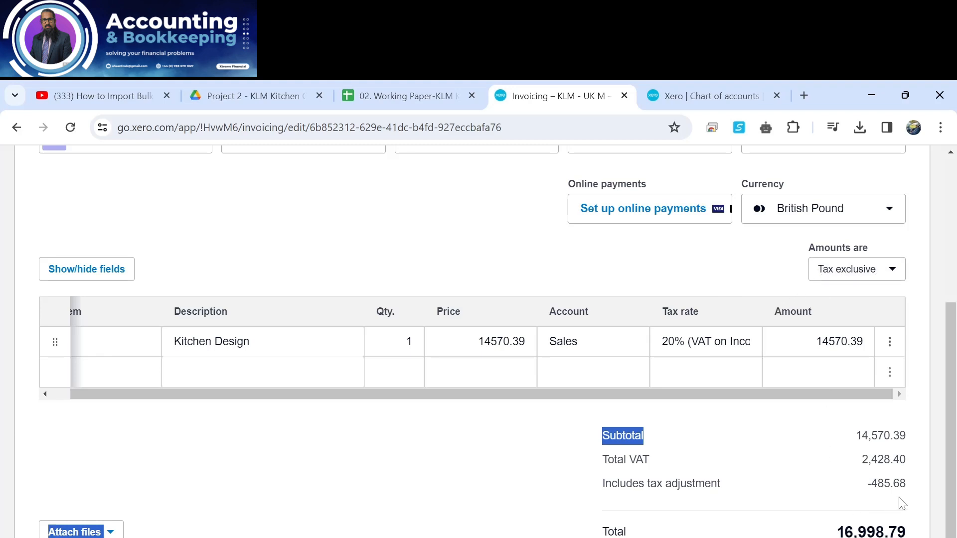
{"action": "left_click_drag", "start_coordinate": [909, 486], "coordinate": [872, 484]}
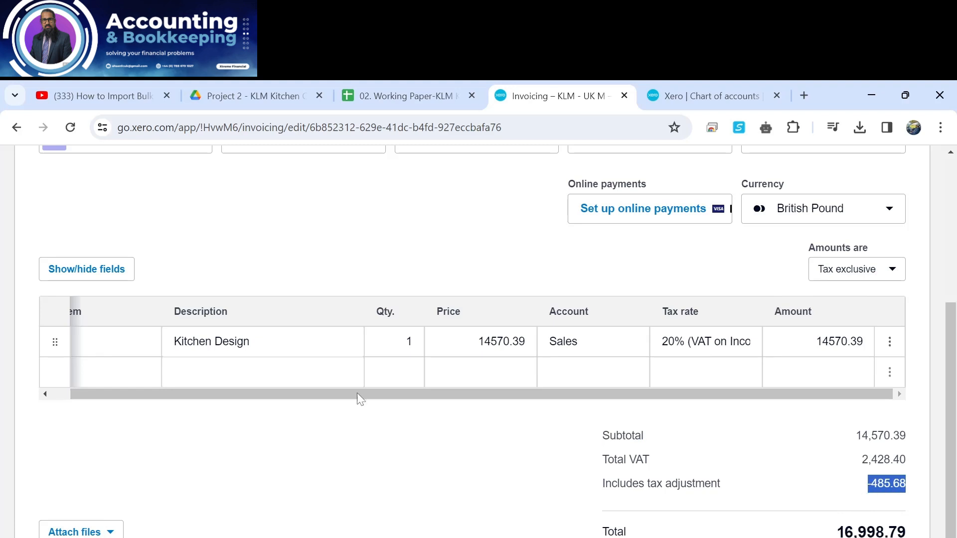
{"action": "left_click", "coordinate": [423, 435]}
{"action": "scroll", "coordinate": [451, 345], "scroll_direction": "up", "scroll_amount": 5}
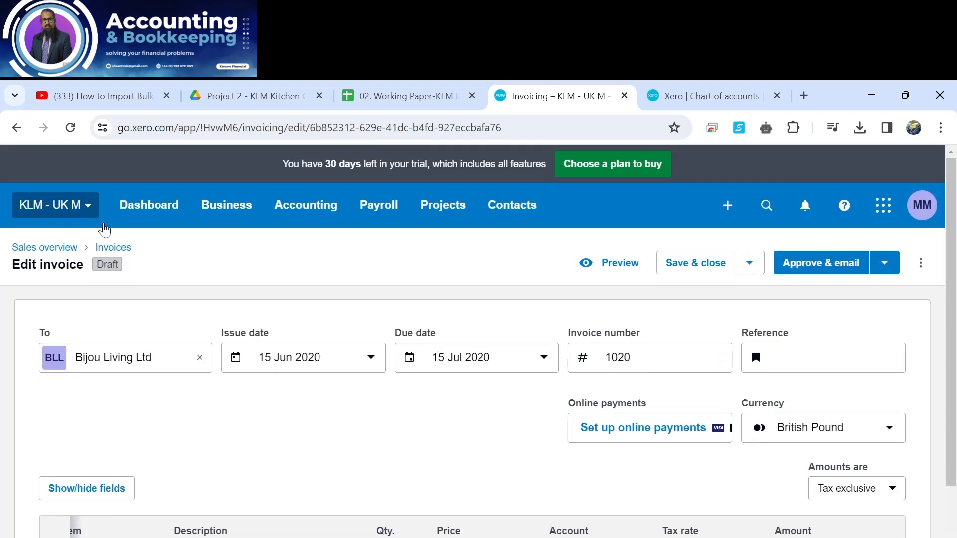
Step: Return to the draft invoices list, select every imported invoice and delete them all
{"action": "left_click", "coordinate": [20, 132]}
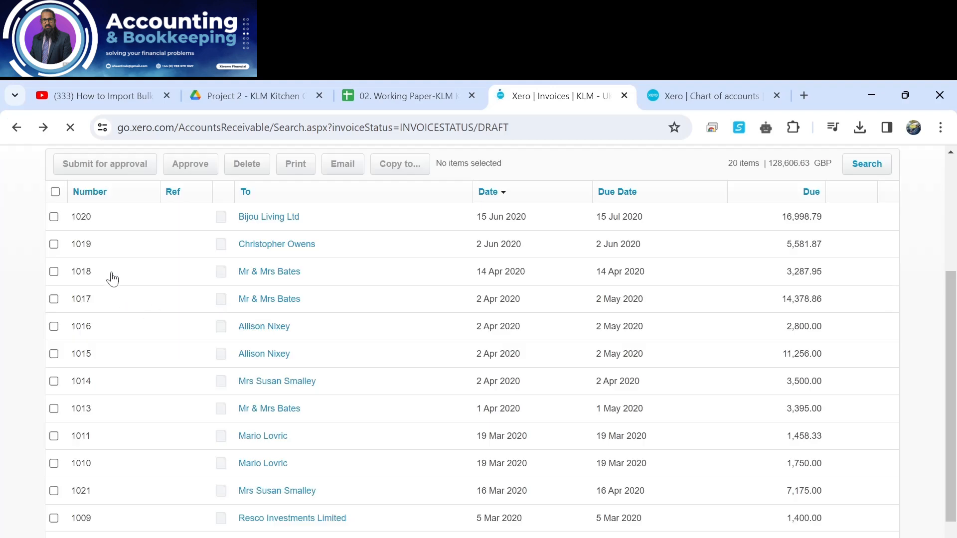
{"action": "left_click", "coordinate": [55, 192]}
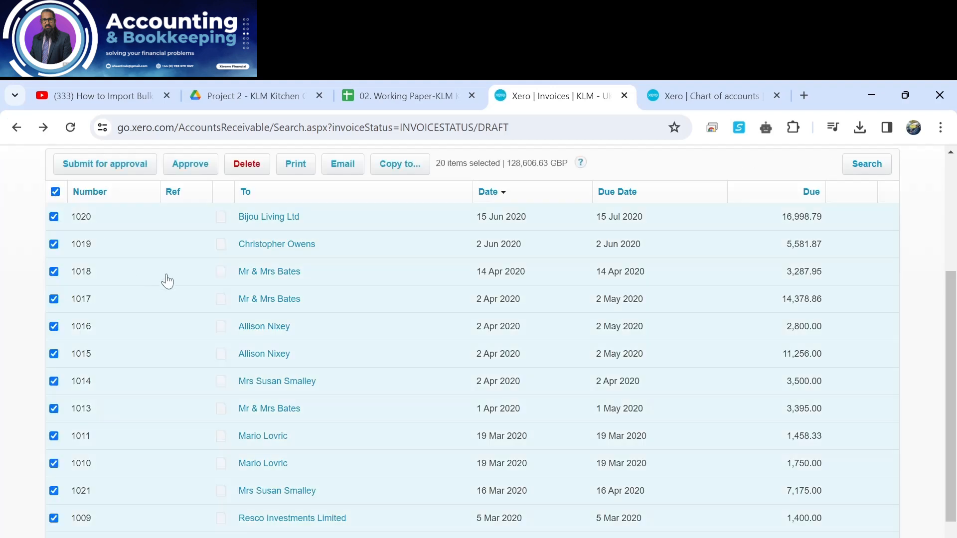
{"action": "scroll", "coordinate": [124, 279], "scroll_direction": "up", "scroll_amount": 4}
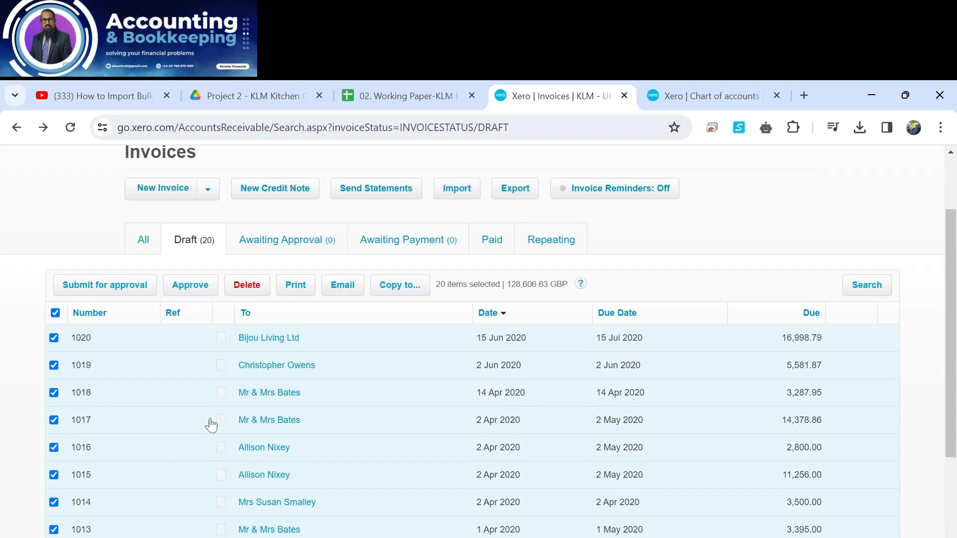
{"action": "scroll", "coordinate": [58, 450], "scroll_direction": "down", "scroll_amount": 2}
{"action": "scroll", "coordinate": [58, 450], "scroll_direction": "down", "scroll_amount": 2}
{"action": "scroll", "coordinate": [252, 314], "scroll_direction": "up", "scroll_amount": 3}
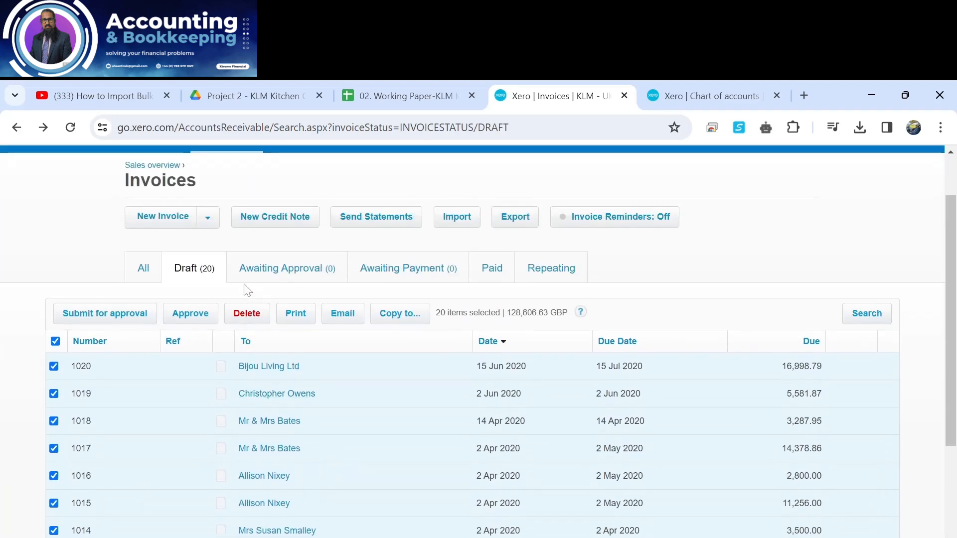
{"action": "left_click", "coordinate": [246, 313]}
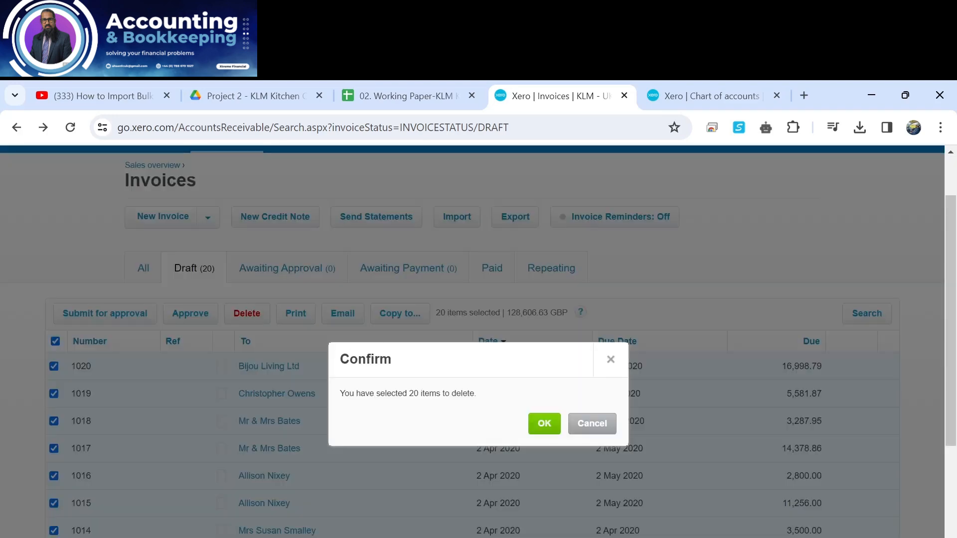
{"action": "left_click", "coordinate": [548, 429]}
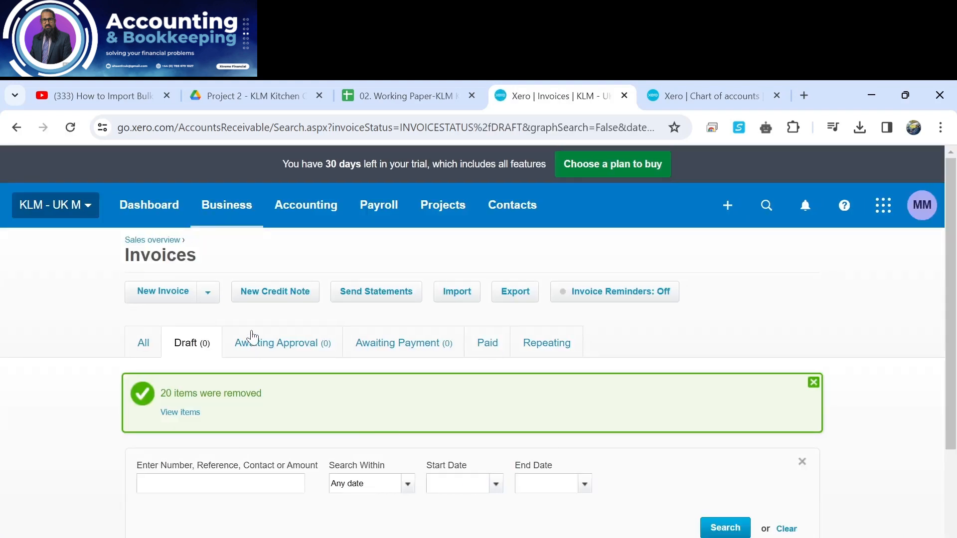
Step: Start another sales invoice import and choose the same INV_XERO CSV file, ignoring all contact address details
{"action": "left_click", "coordinate": [452, 298]}
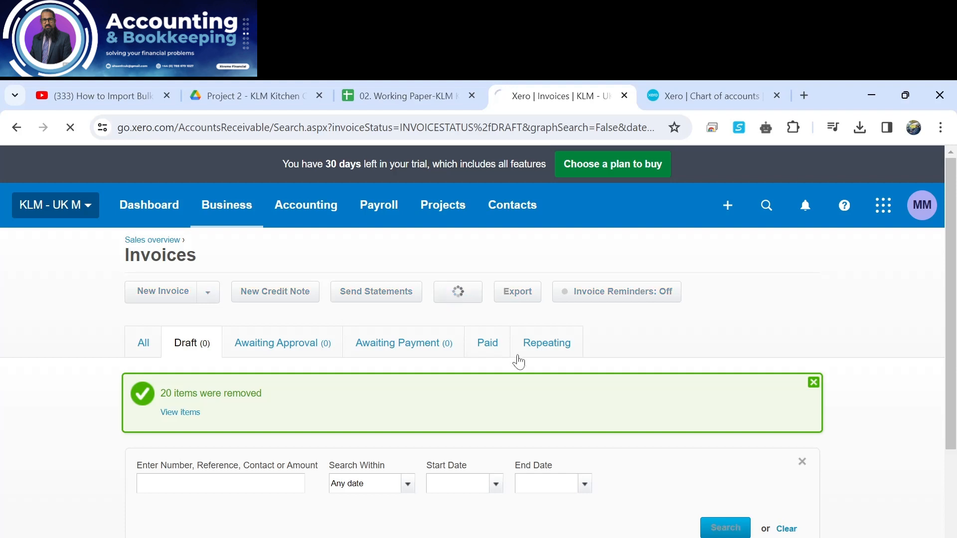
{"action": "scroll", "coordinate": [171, 510], "scroll_direction": "down", "scroll_amount": 3}
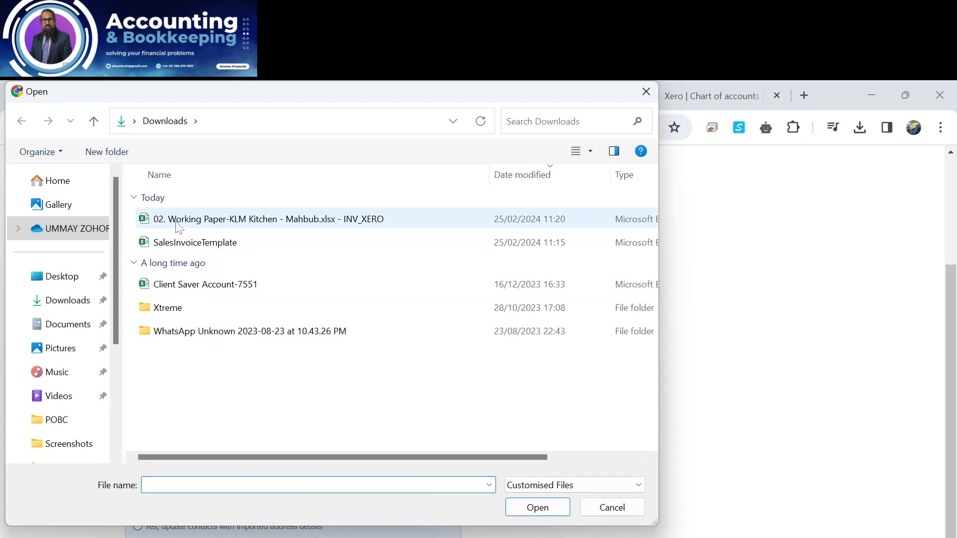
{"action": "double_click", "coordinate": [178, 227]}
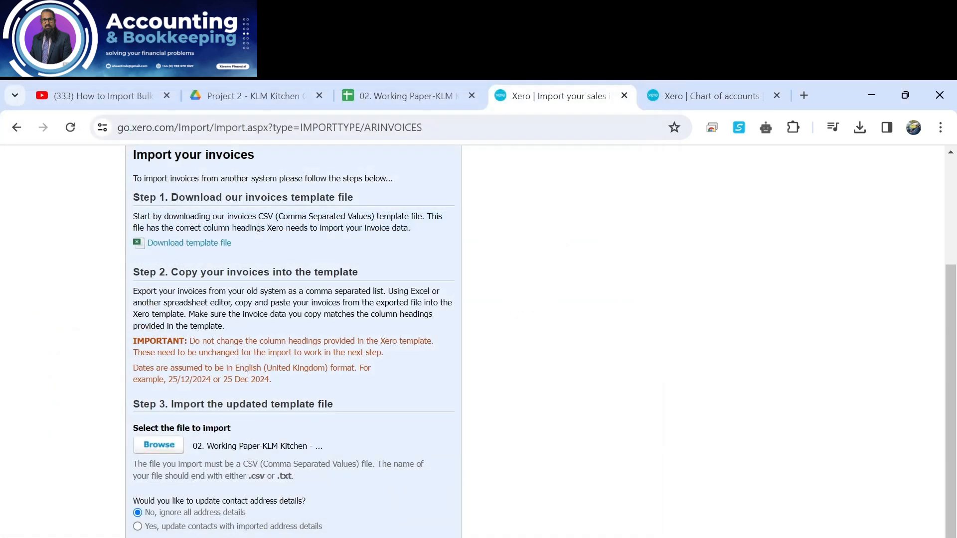
{"action": "scroll", "coordinate": [315, 434], "scroll_direction": "down", "scroll_amount": 1}
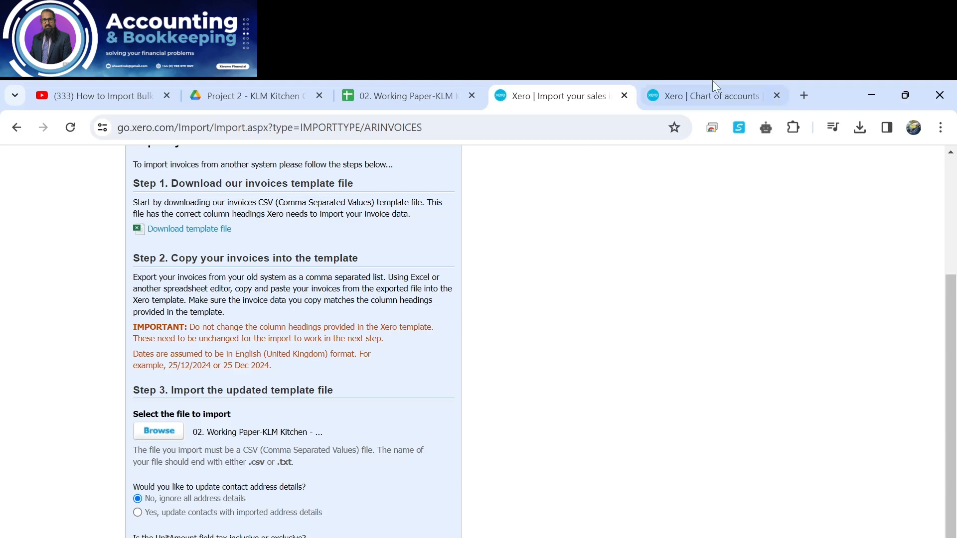
Step: Check the unit amounts in the working paper and complete the invoice import as drafts with tax-inclusive amounts
{"action": "left_click", "coordinate": [370, 92]}
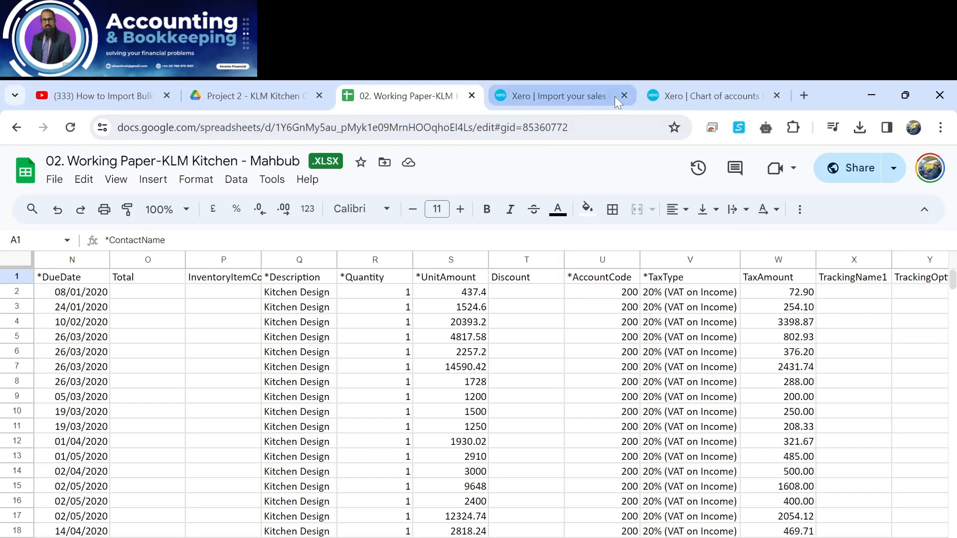
{"action": "left_click", "coordinate": [587, 95]}
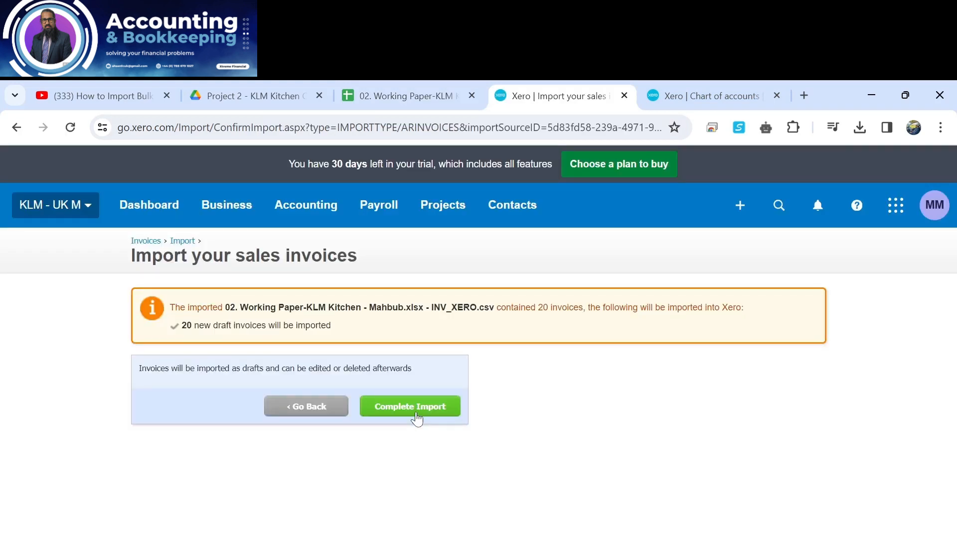
{"action": "left_click", "coordinate": [414, 408]}
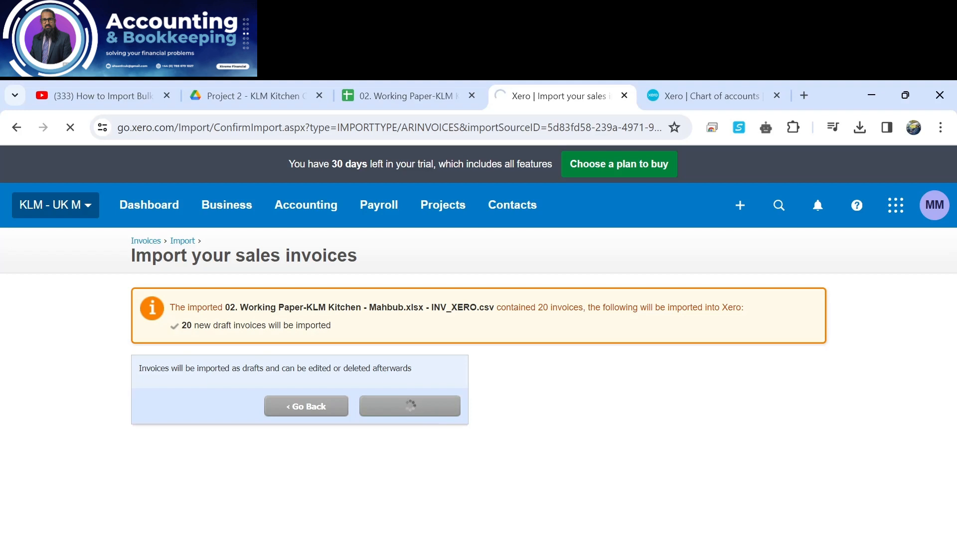
Step: Open the re-imported Bijou Living Ltd draft invoice and check its tax treatment, line amount, VAT and total
{"action": "scroll", "coordinate": [456, 534], "scroll_direction": "down", "scroll_amount": 1}
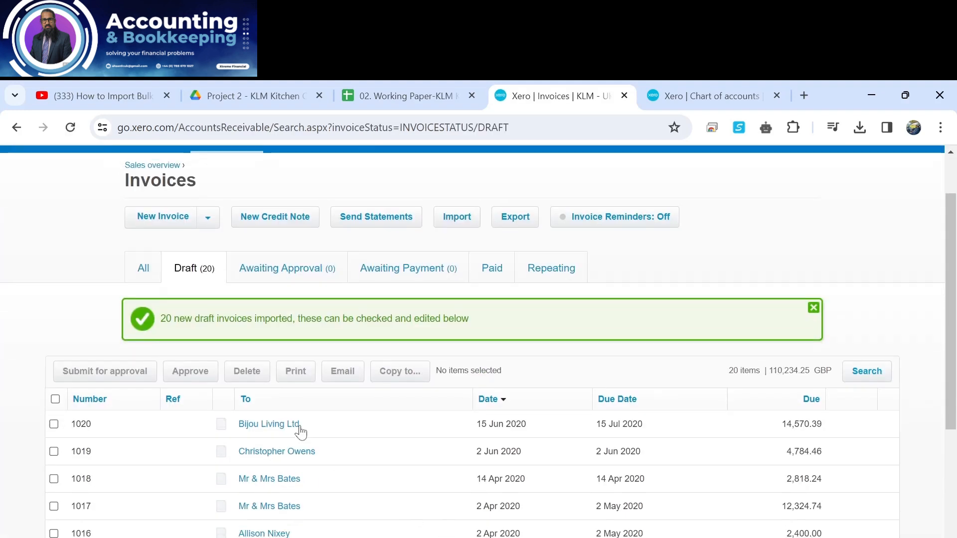
{"action": "left_click", "coordinate": [278, 425]}
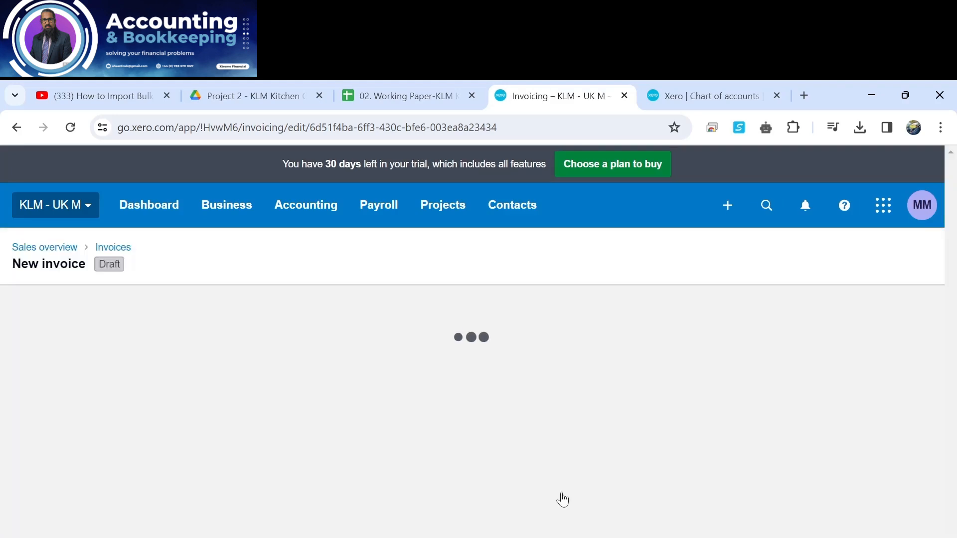
{"action": "scroll", "coordinate": [563, 499], "scroll_direction": "down", "scroll_amount": 4}
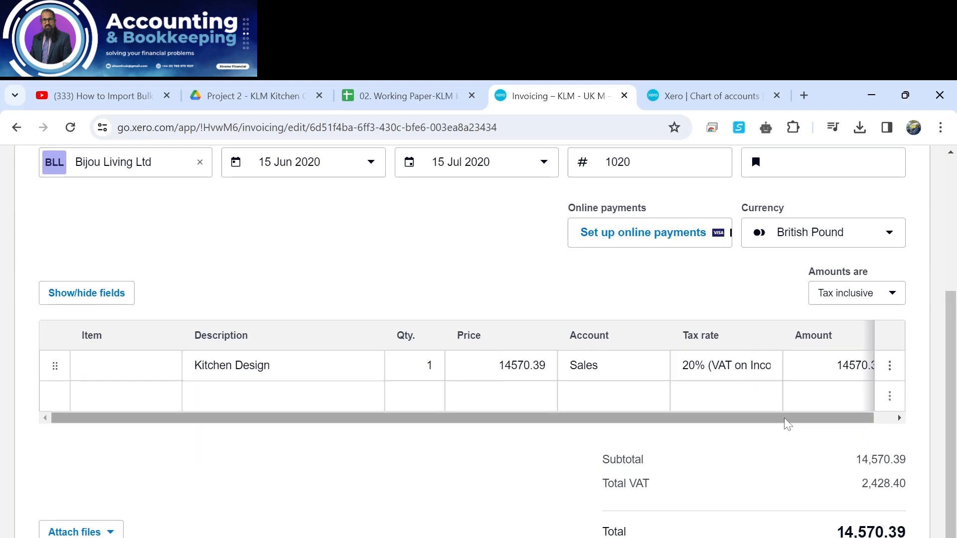
{"action": "left_click_drag", "start_coordinate": [785, 418], "coordinate": [905, 429]}
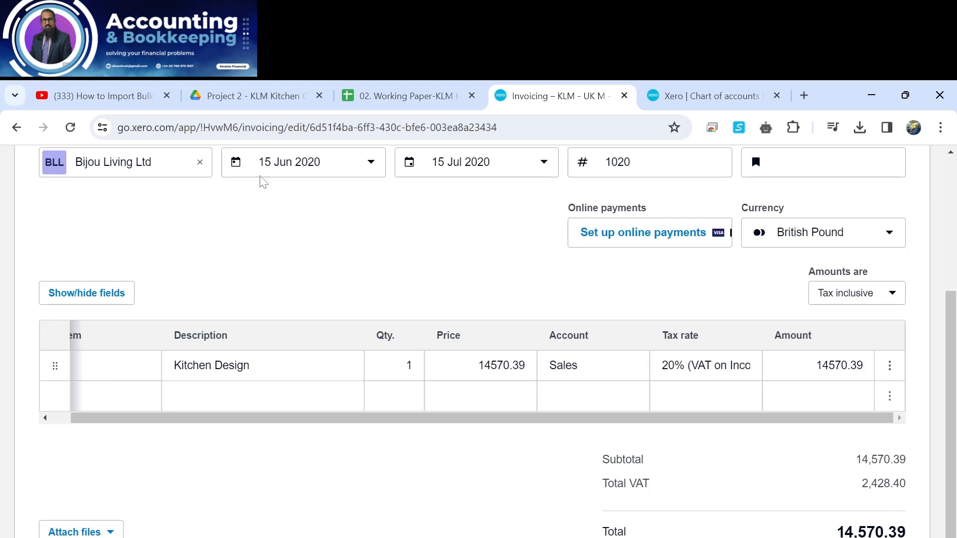
{"action": "scroll", "coordinate": [351, 339], "scroll_direction": "up", "scroll_amount": 4}
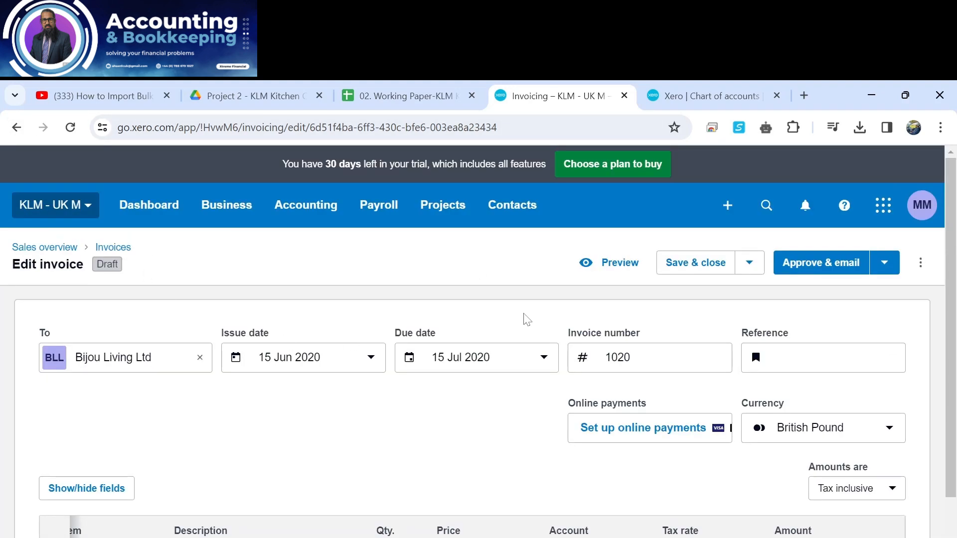